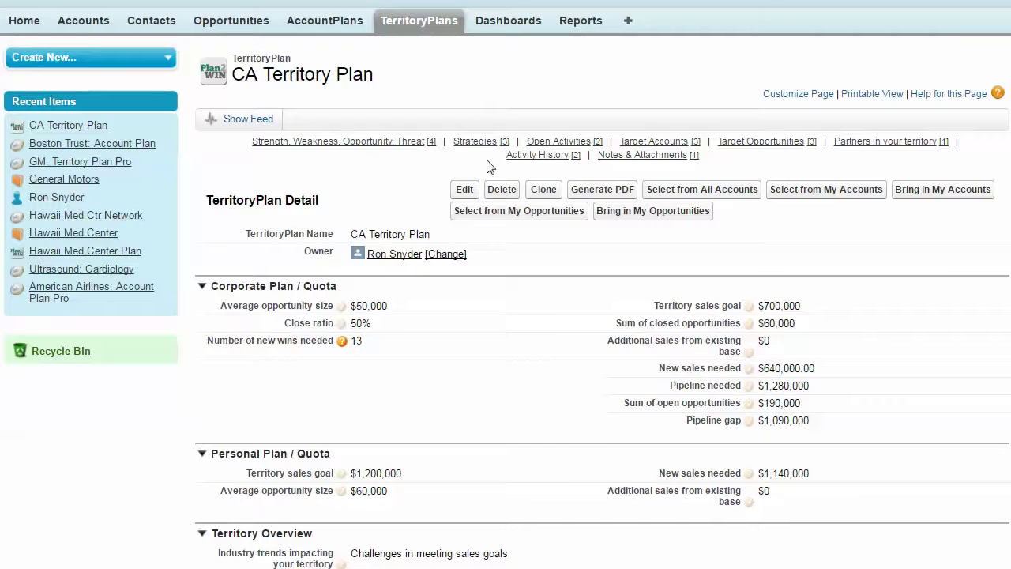
Step: Open the CA Territory Plan for editing, review its quota, overview, goals and narrative fields, and save it
click(465, 191)
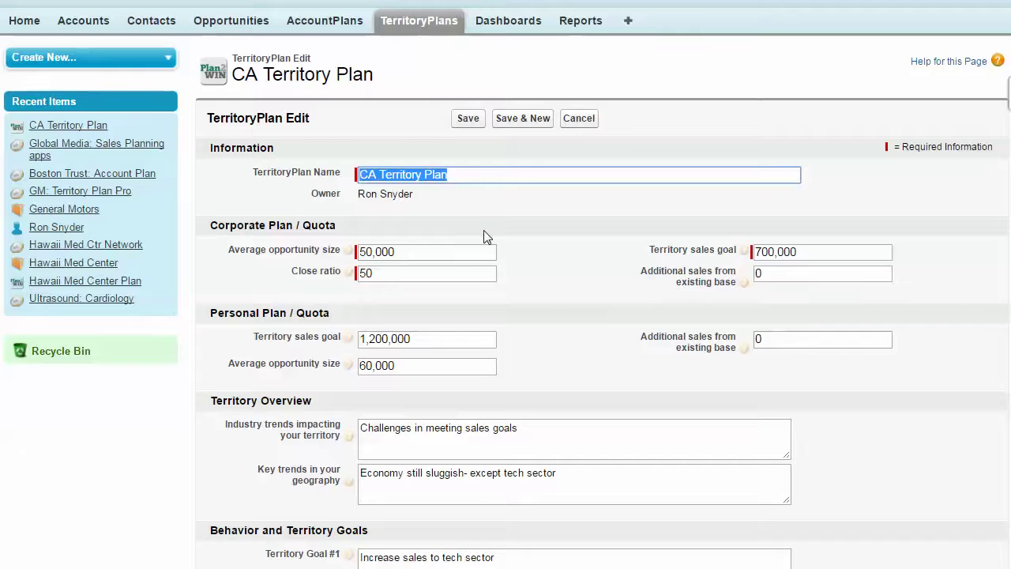
click(470, 177)
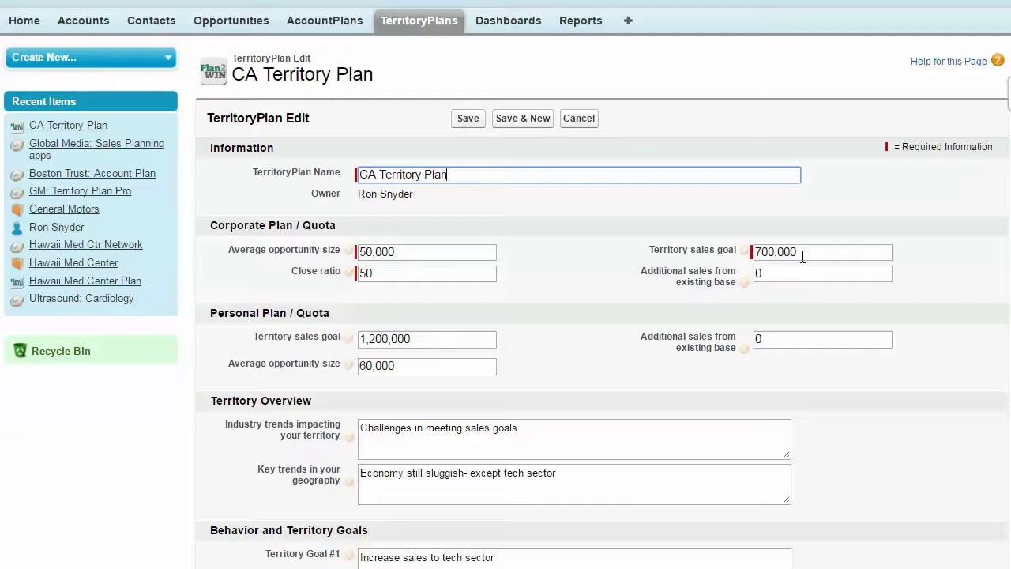
scroll(545, 438, down, 5)
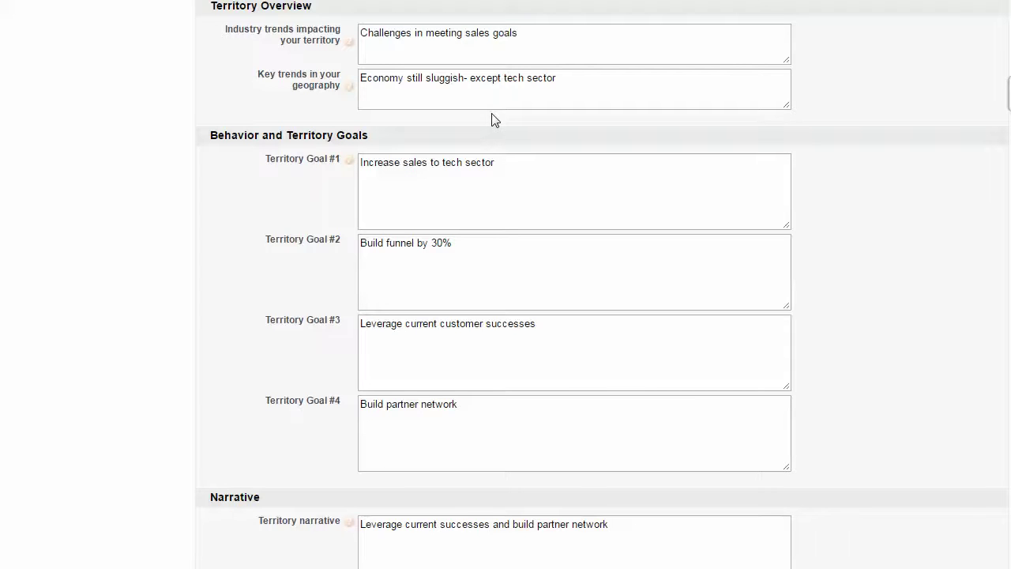
mouse_move(347, 88)
scroll(490, 515, down, 1)
scroll(490, 516, down, 3)
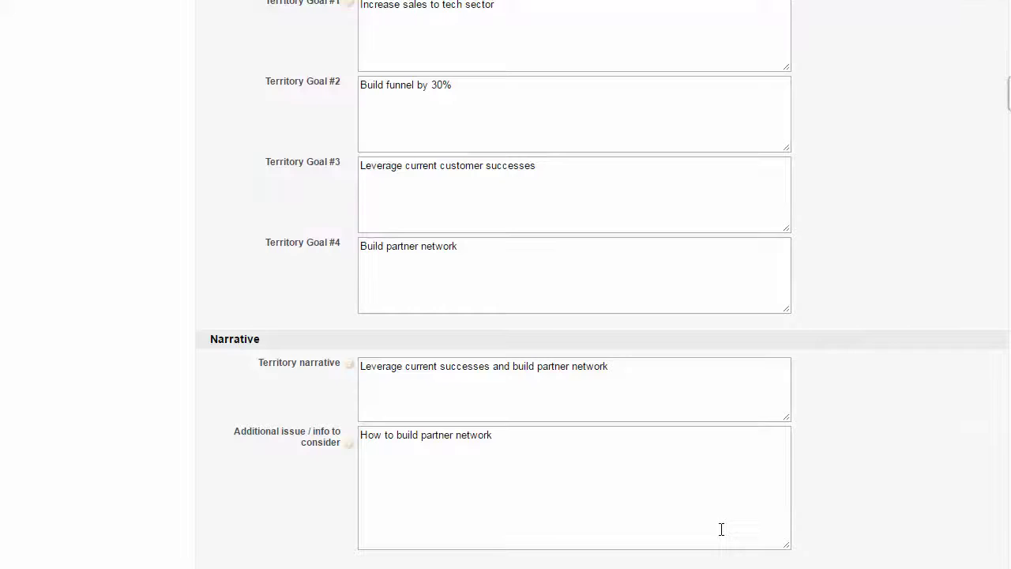
scroll(729, 501, up, 7)
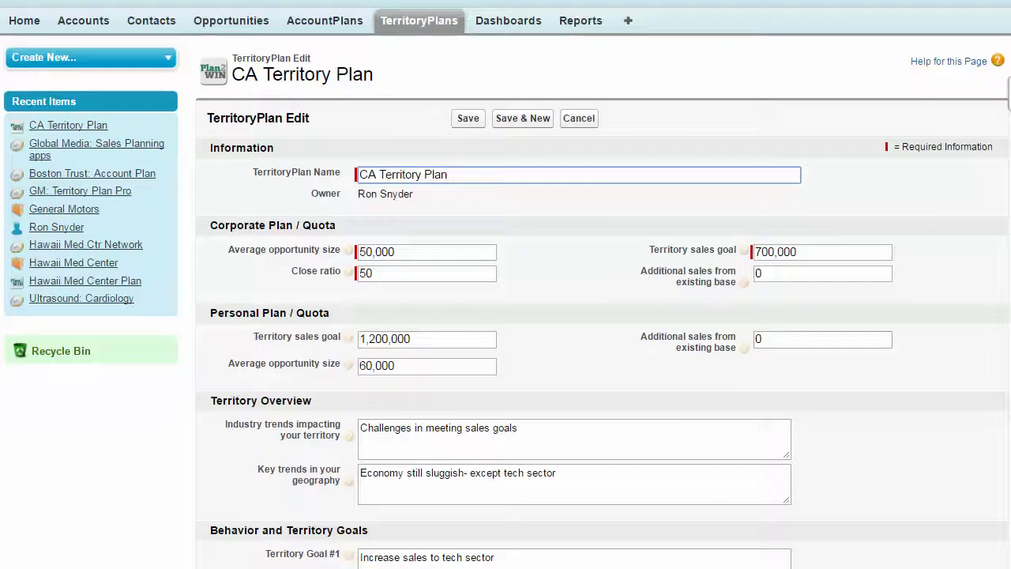
key(Return)
Step: Add a SWOT entry of type Strength with the description "new product" to the territory plan and save it
scroll(795, 431, down, 1)
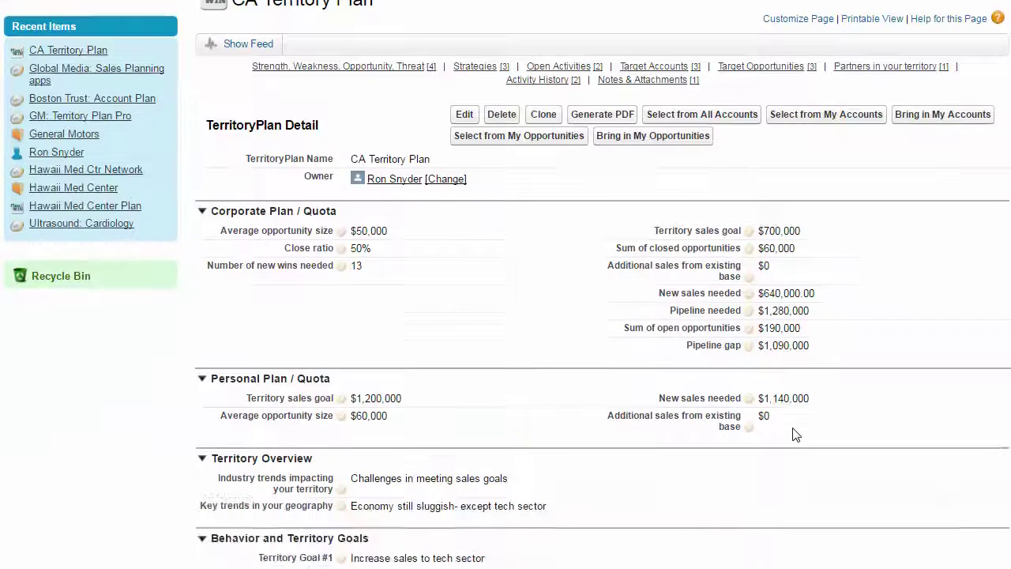
scroll(795, 435, down, 1)
scroll(798, 438, down, 1)
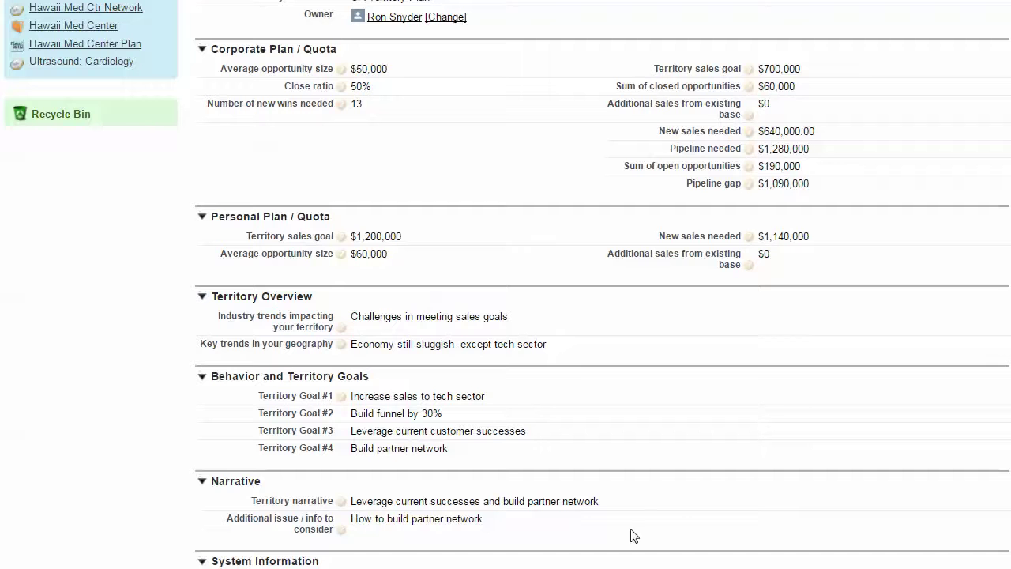
scroll(677, 466, down, 1)
scroll(677, 467, down, 6)
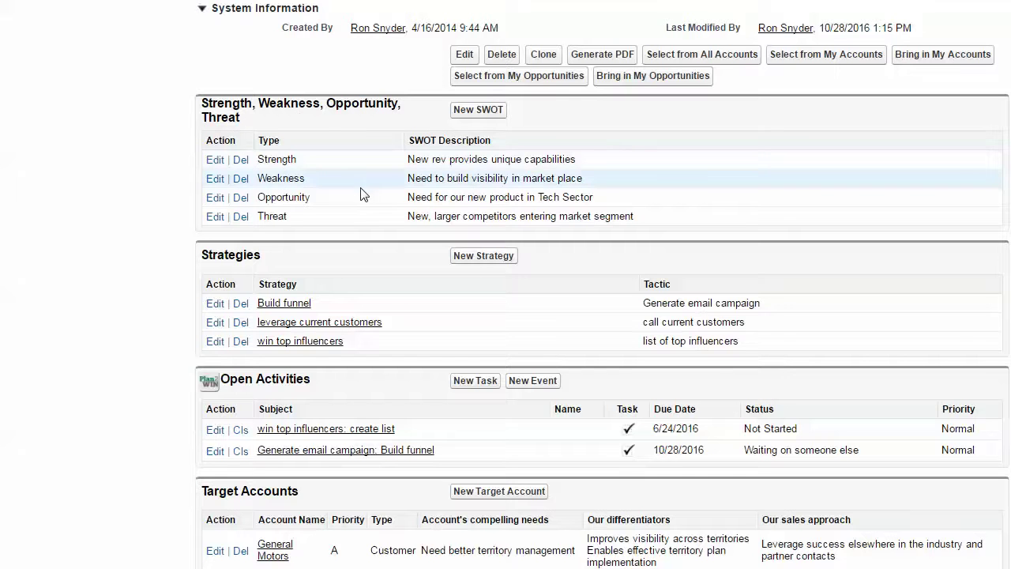
click(474, 119)
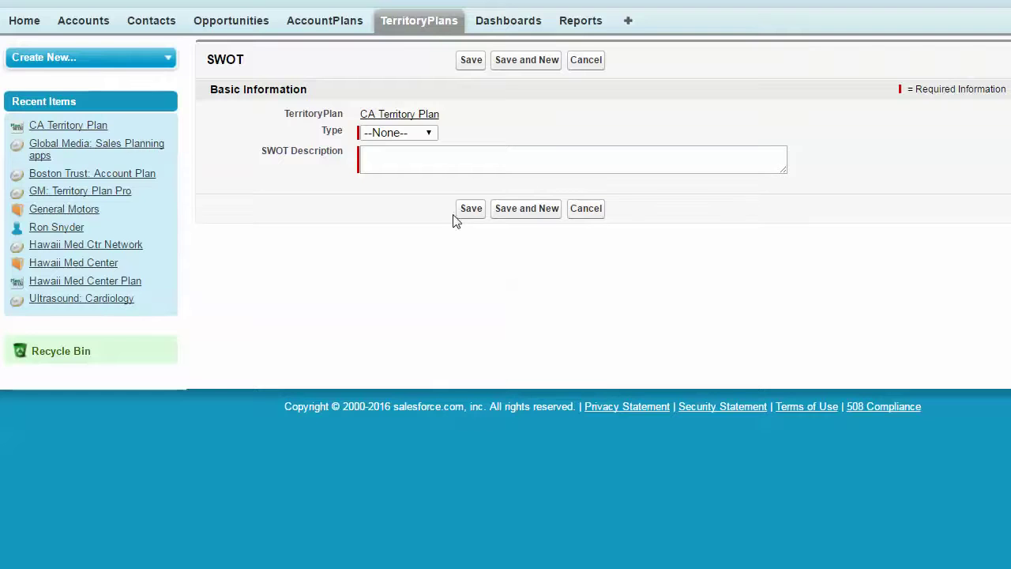
click(407, 135)
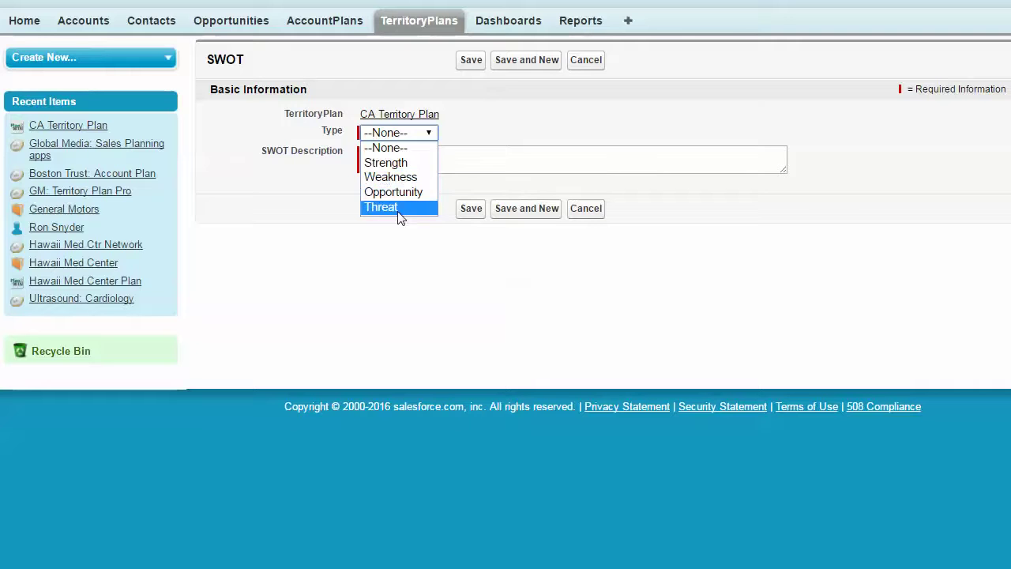
click(391, 163)
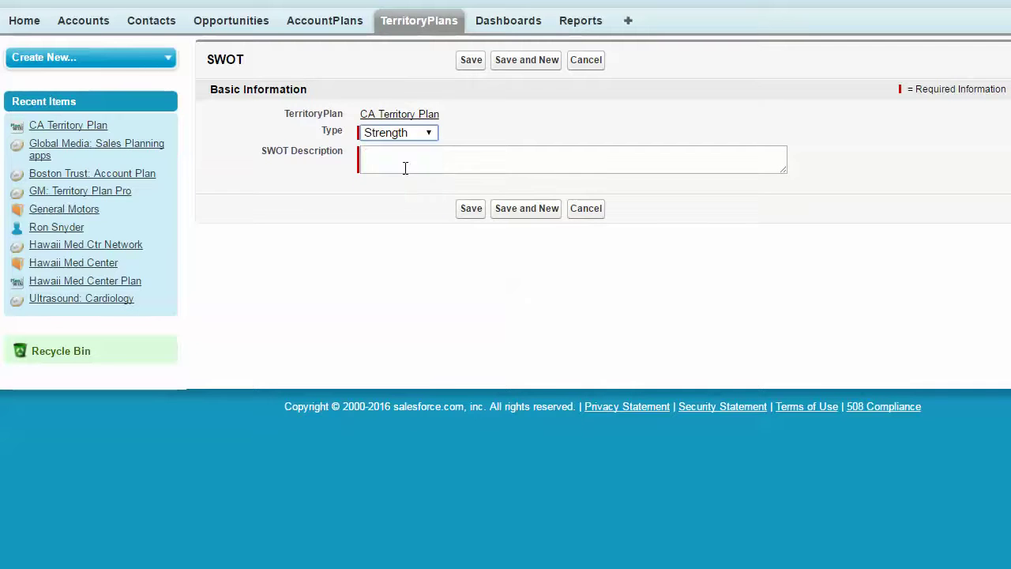
click(405, 167)
text(new product)
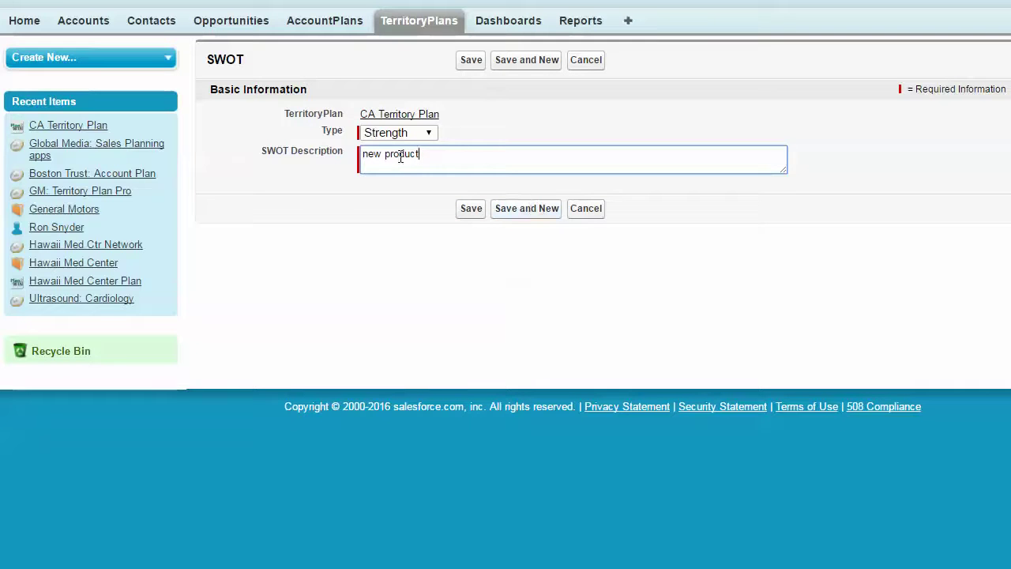
click(399, 133)
click(396, 162)
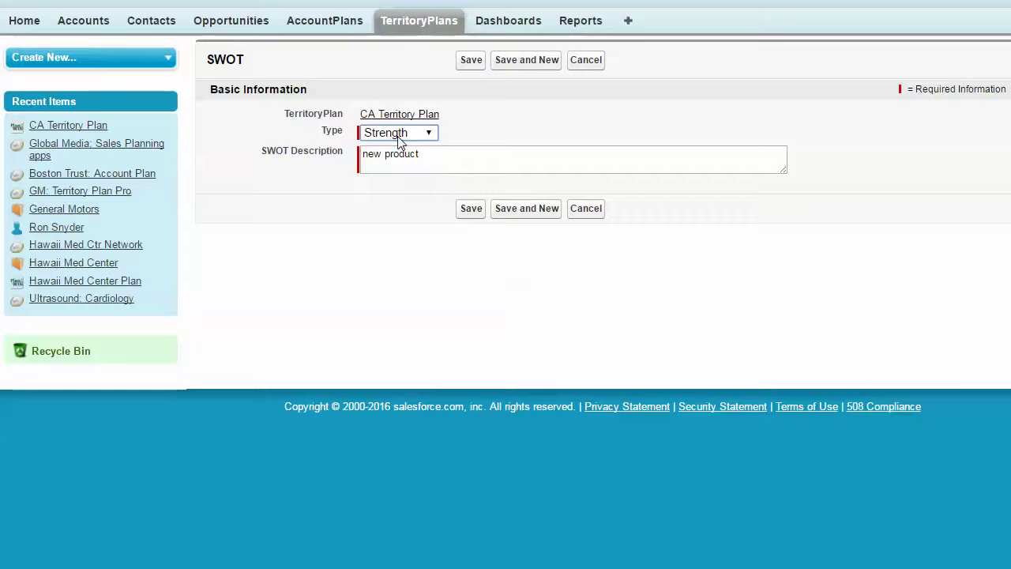
click(471, 209)
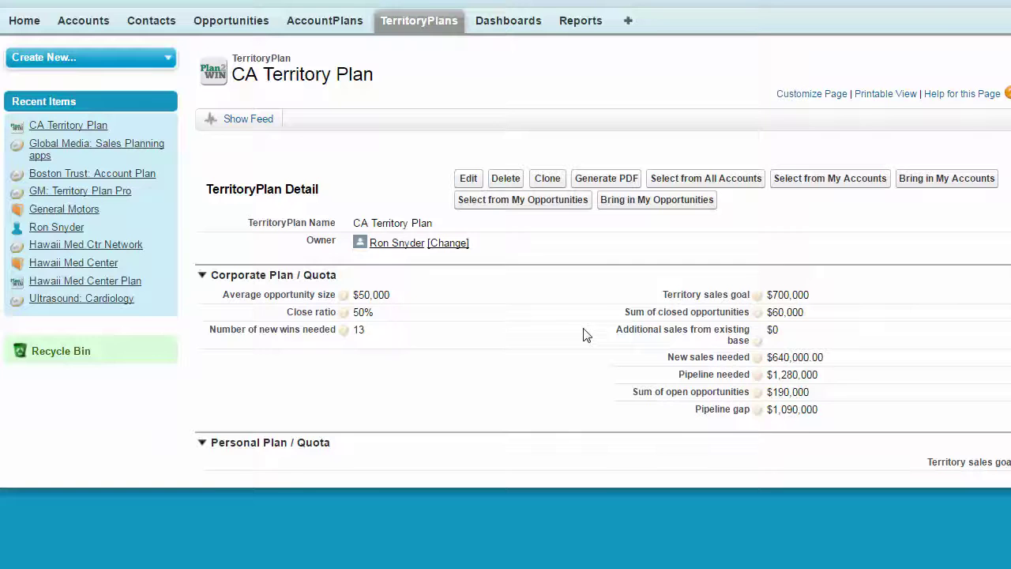
Step: Add a strategy "leverage new product" with the tactic "ID candidates" to the plan, saving it and creating a task from it
scroll(585, 336, down, 1)
scroll(584, 336, down, 10)
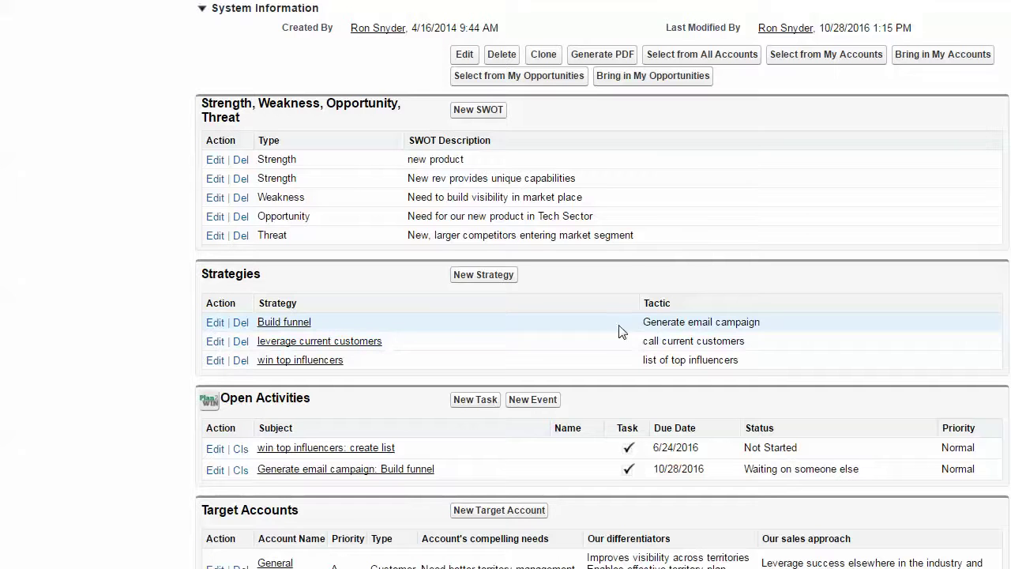
click(497, 278)
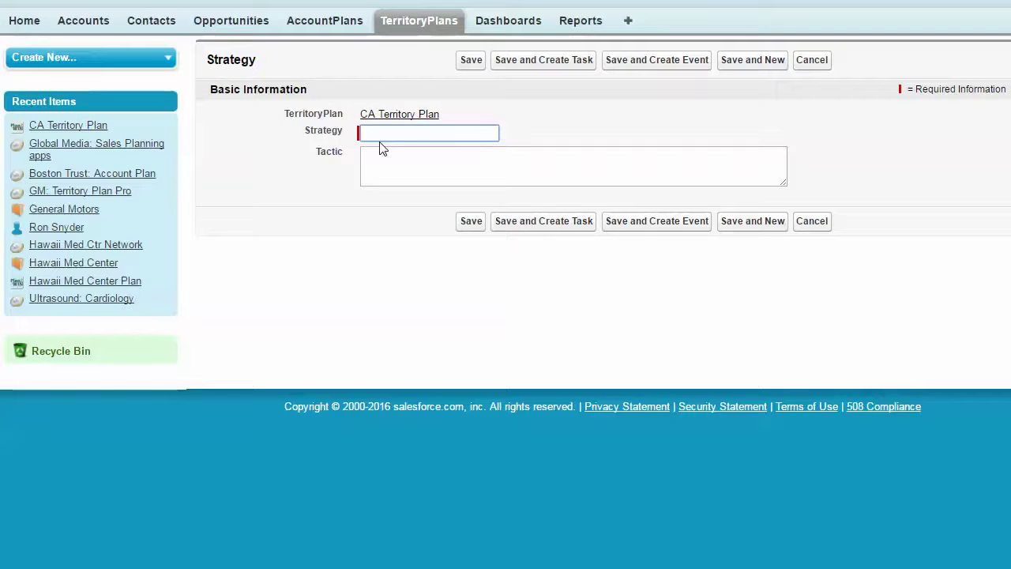
text(leverage new product)
click(390, 154)
text(ID )
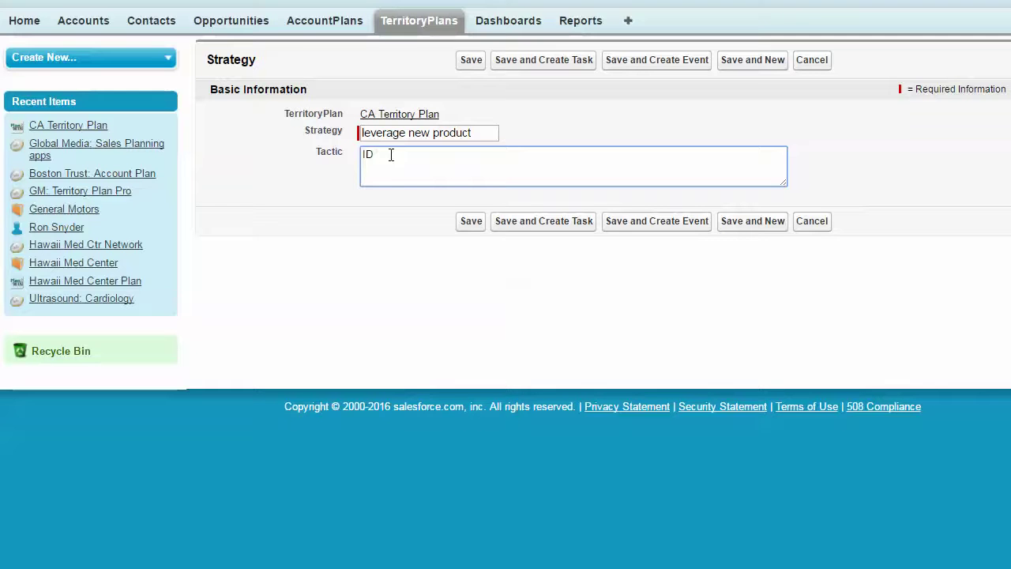
text(cardidates)
click(567, 230)
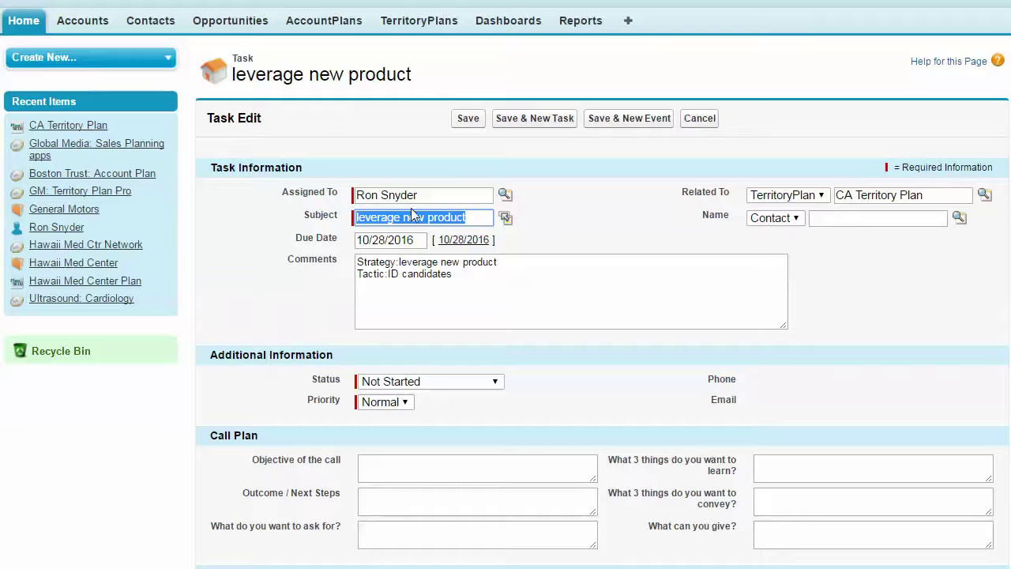
Step: Extend the task's subject to "leverage new product: ID candidates" by copying the tactic text from the comments
click(472, 219)
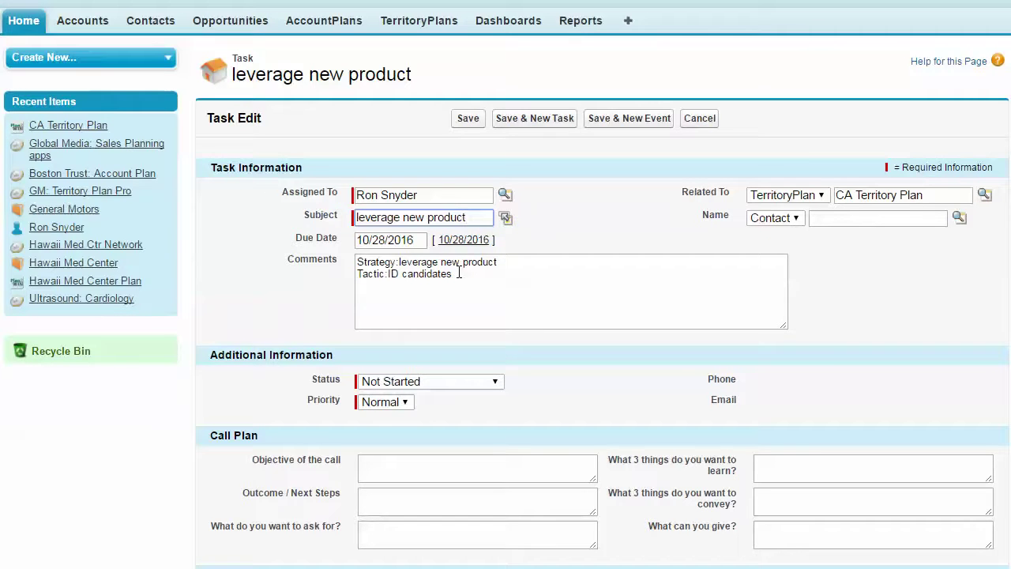
drag(458, 274, 390, 278)
key(ctrl+c)
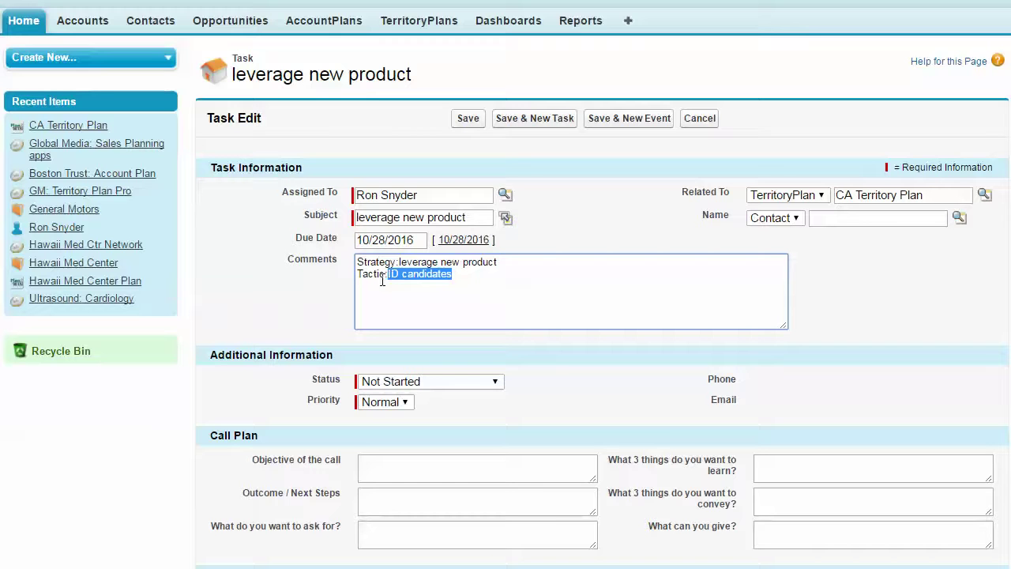
click(474, 218)
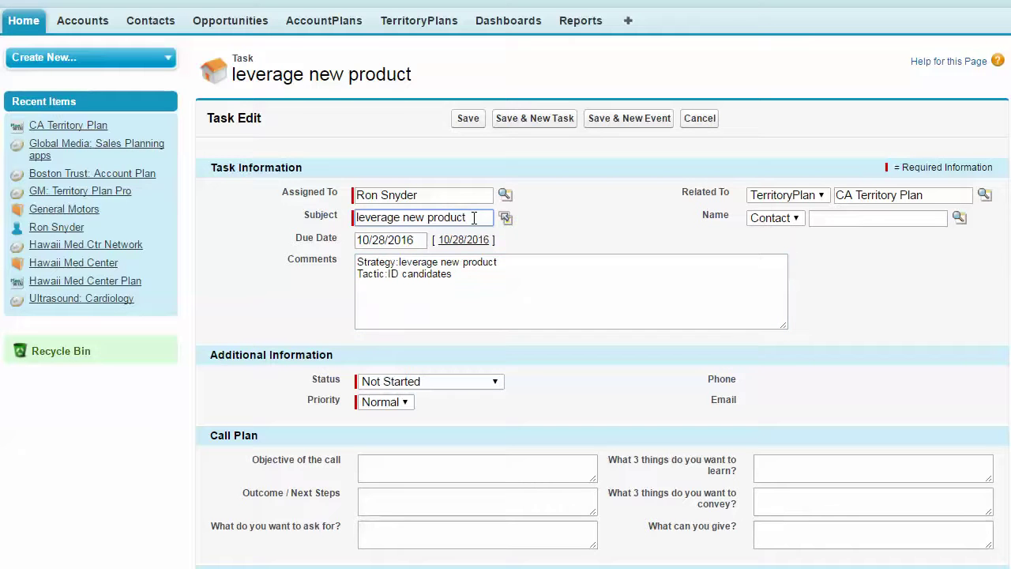
text(:)
key(ctrl+v)
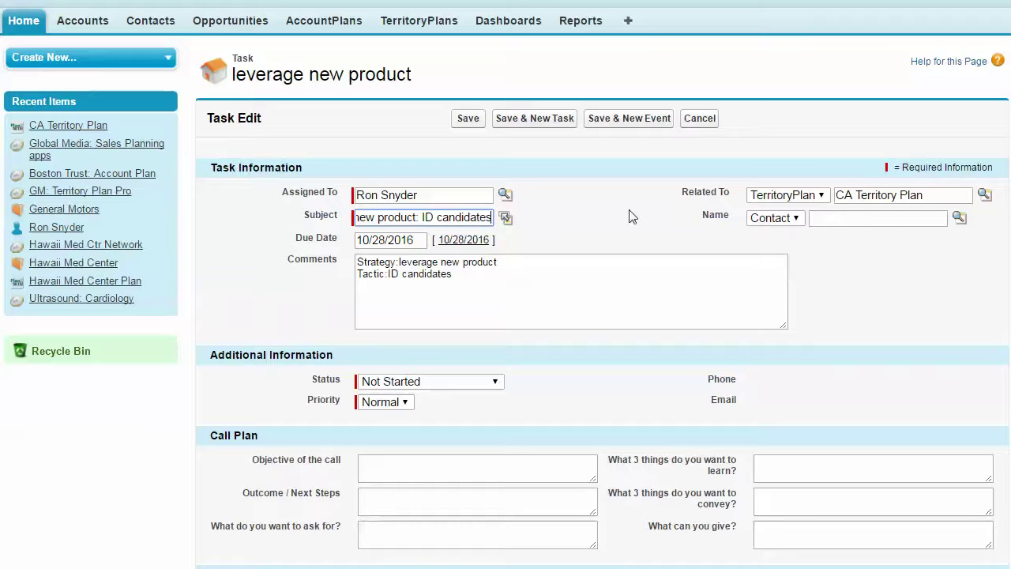
Step: Set the task's due date to 10/31/2016 and save the task
click(419, 240)
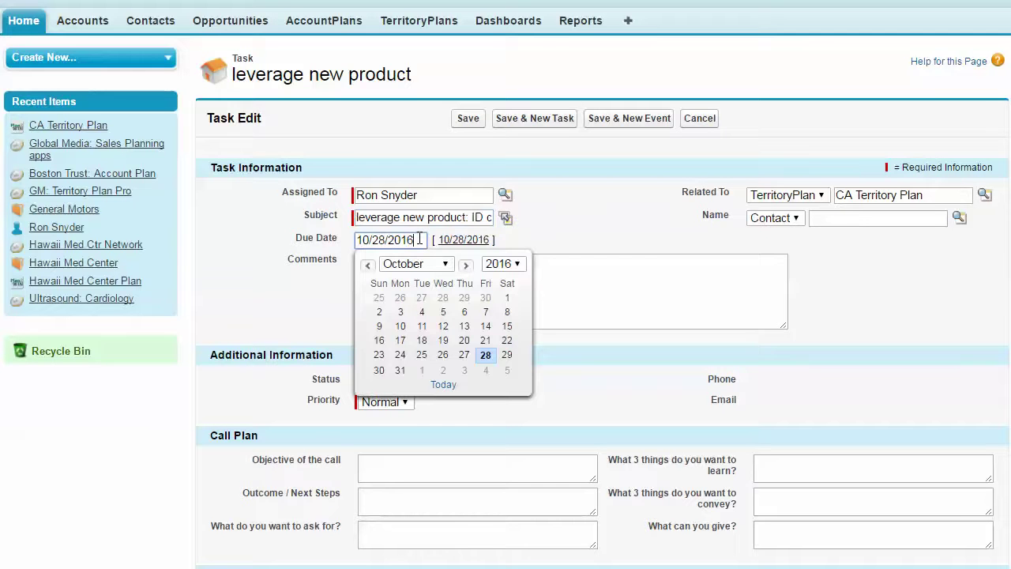
click(401, 370)
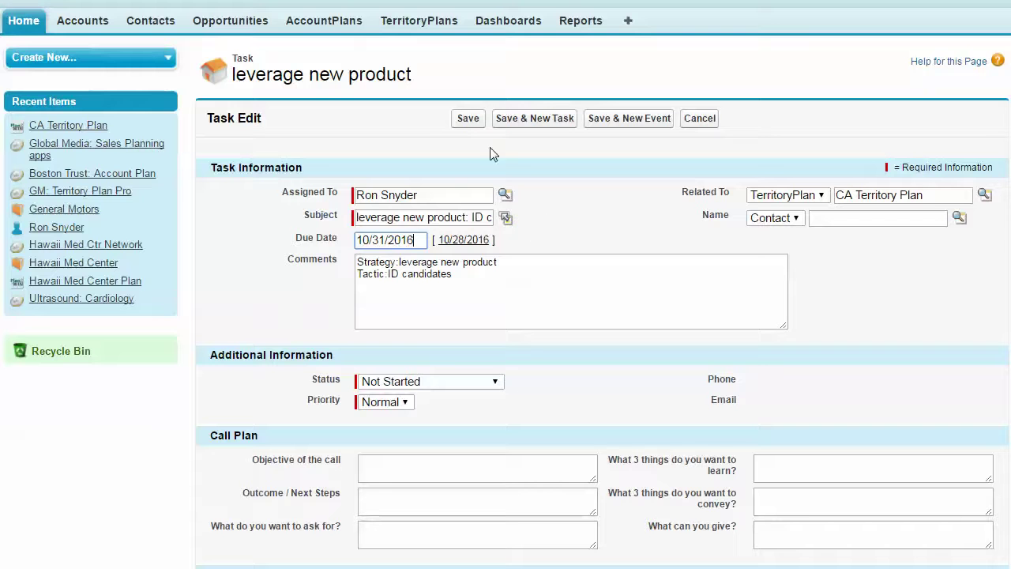
click(481, 124)
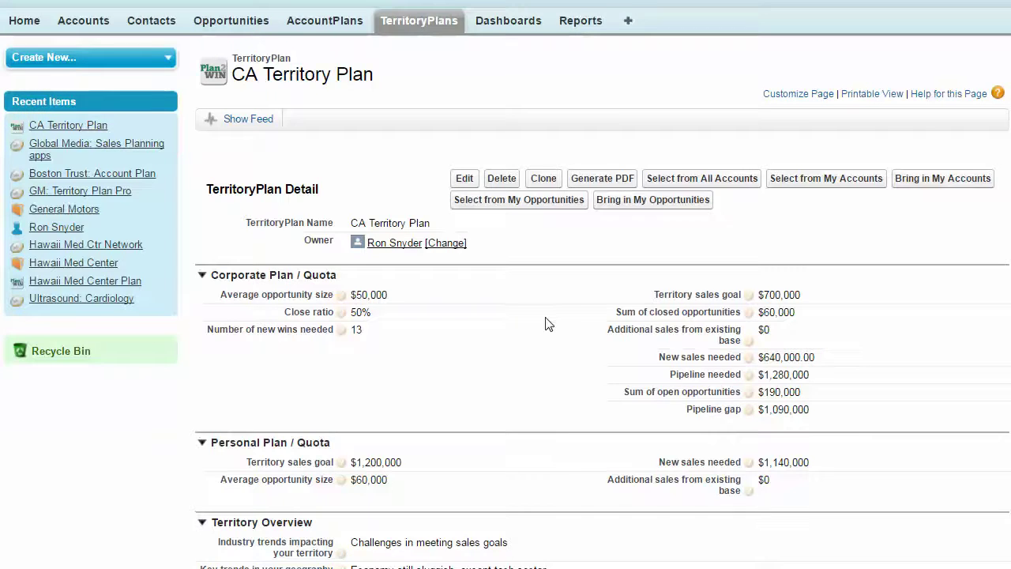
Step: Add Exxon to the plan's target accounts by searching for "exxon" among my accounts, selecting it and saving
scroll(553, 347, down, 5)
scroll(562, 379, down, 7)
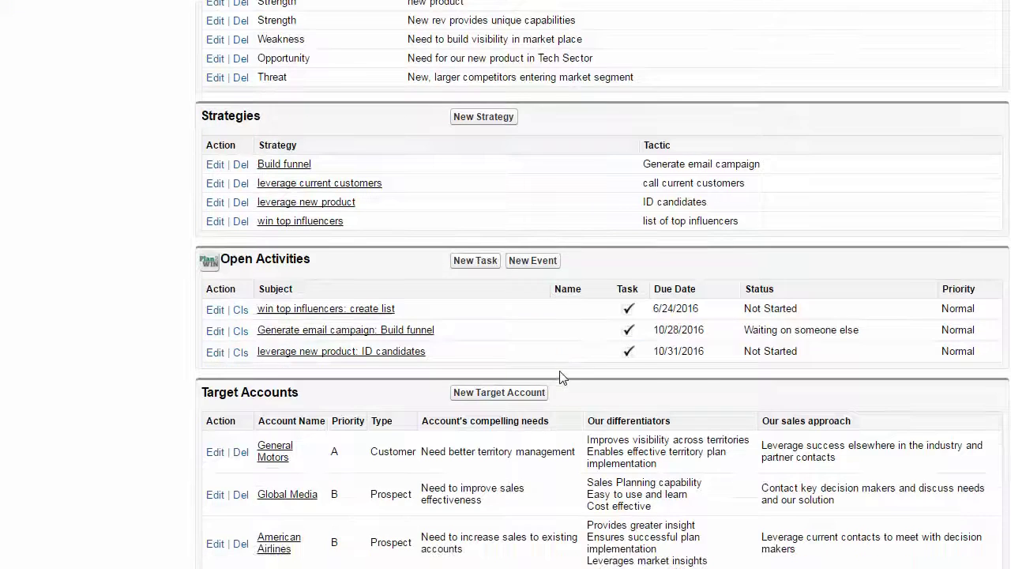
scroll(562, 358, up, 1)
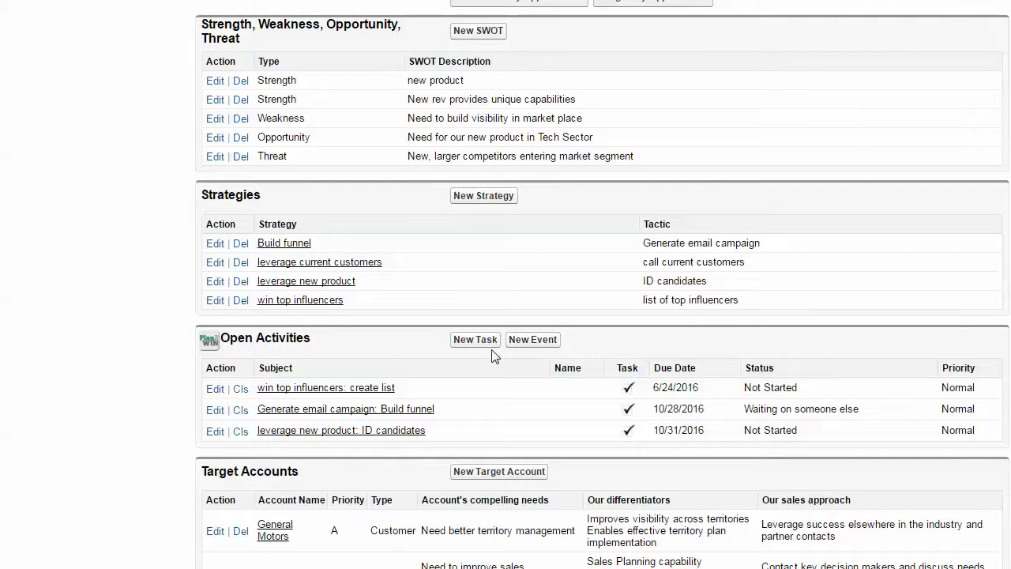
scroll(492, 355, down, 5)
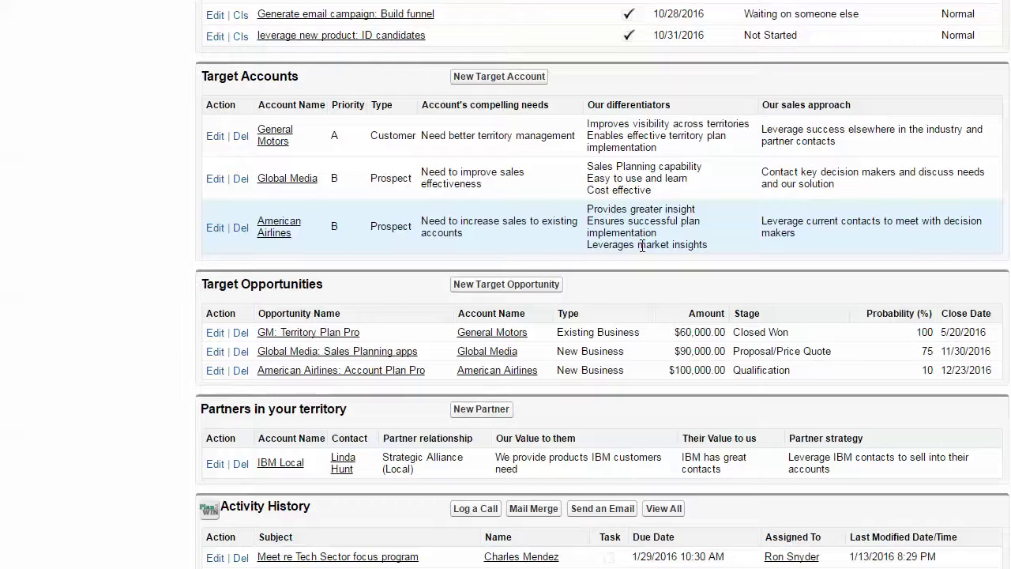
scroll(642, 248, up, 9)
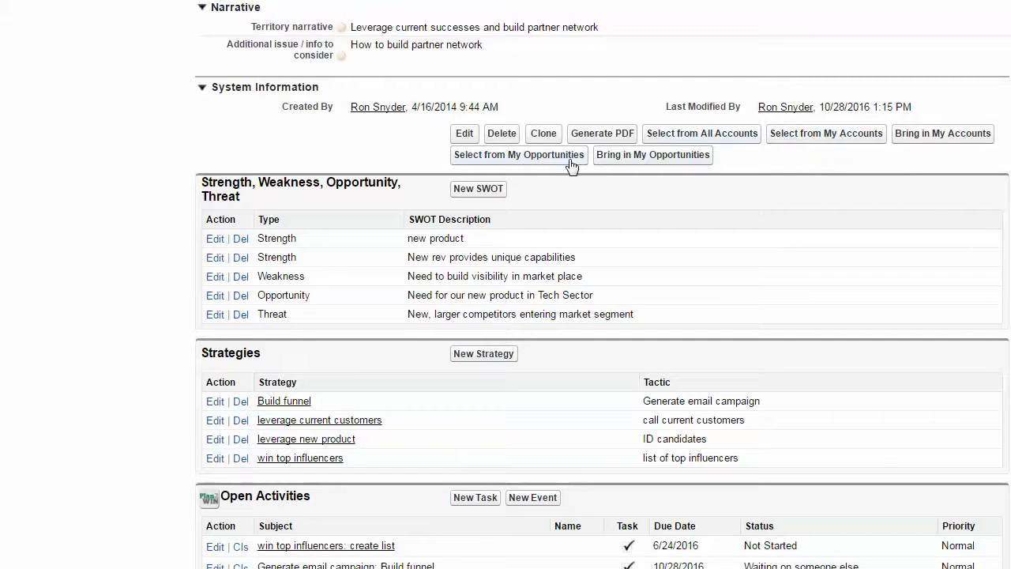
click(840, 139)
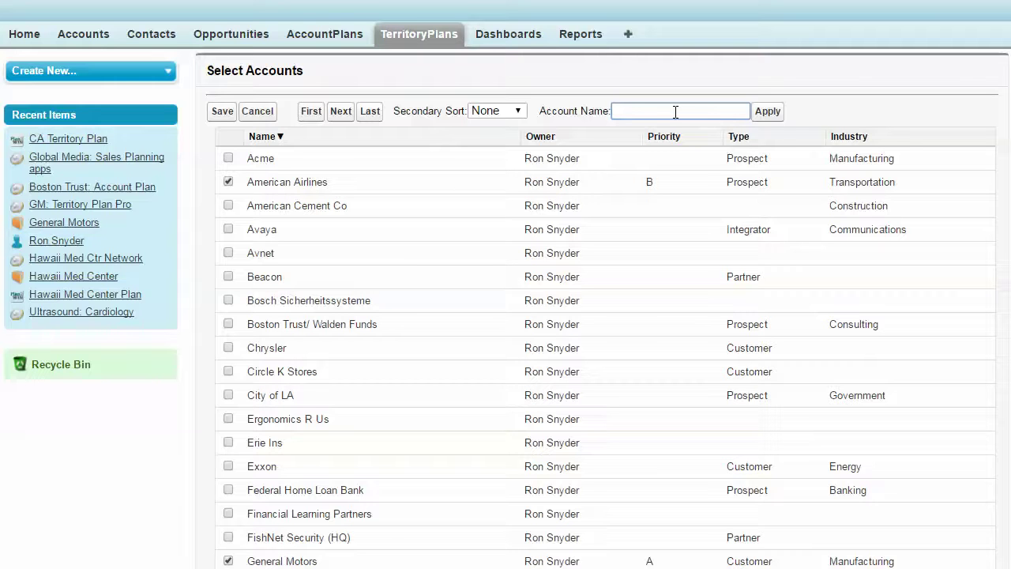
text(xon)
key(Return)
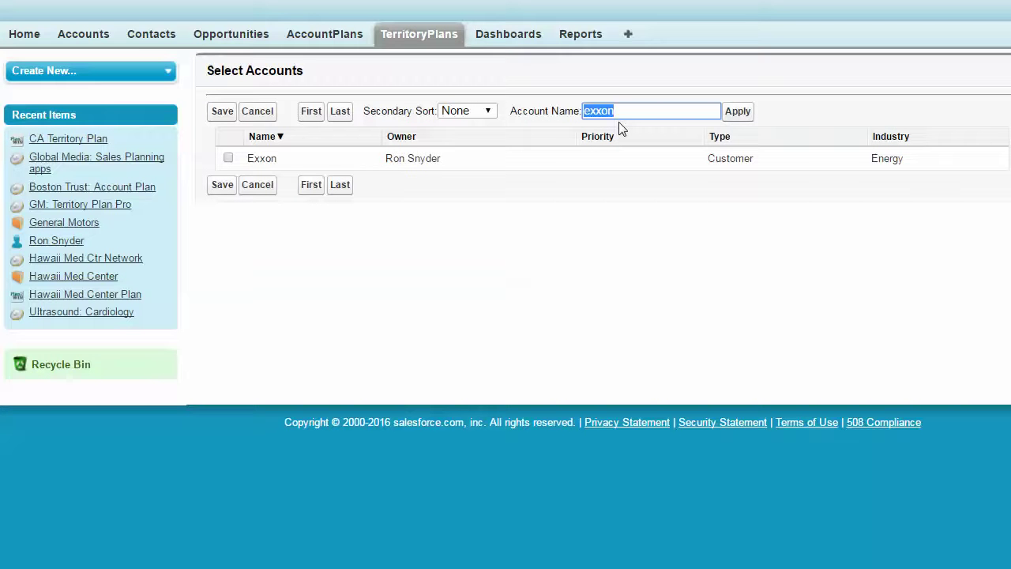
click(228, 159)
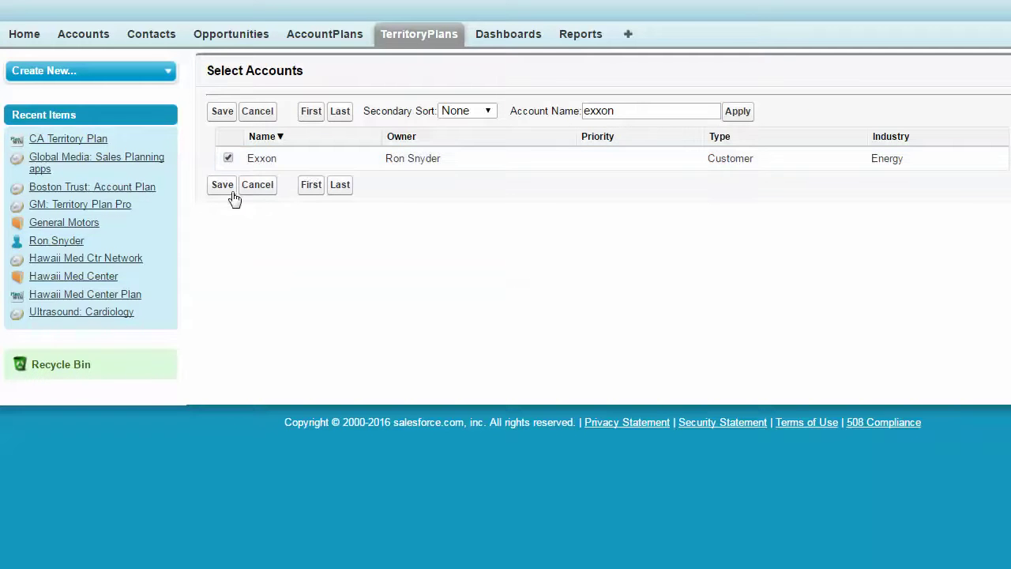
click(224, 187)
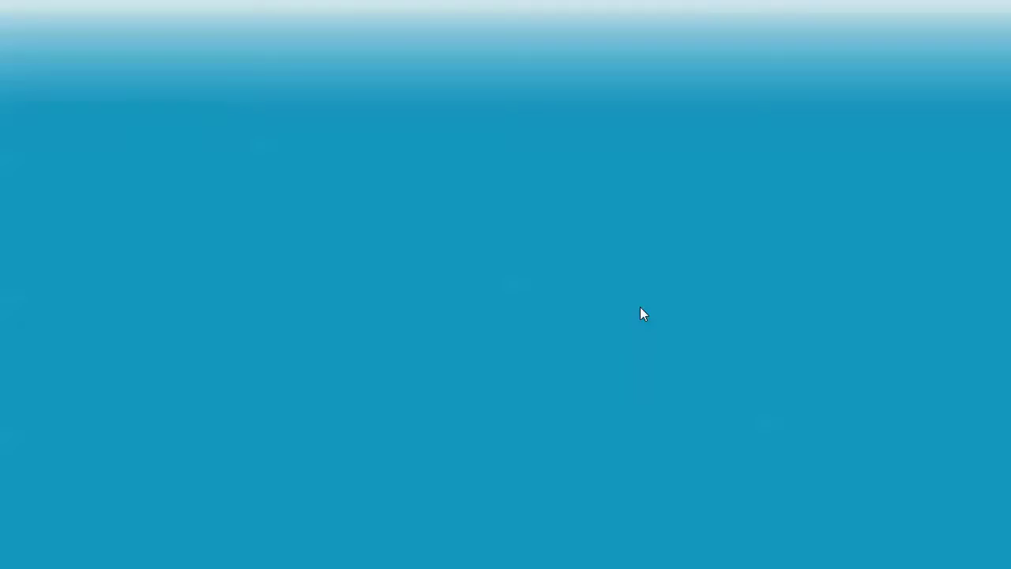
Step: Start selecting target opportunities for the plan from my own opportunities and sort the list by opportunity name
scroll(640, 338, down, 3)
scroll(640, 340, down, 1)
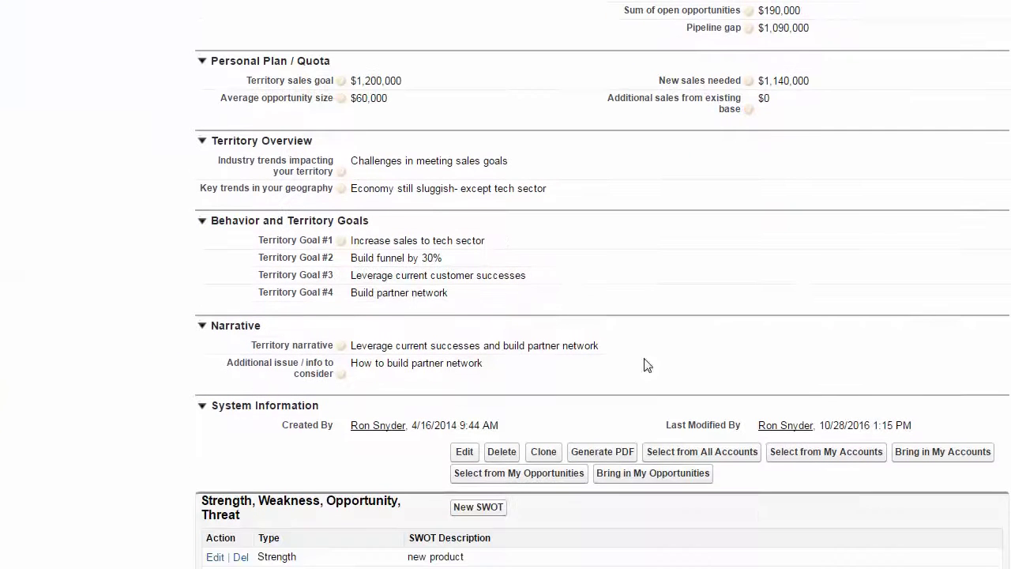
click(523, 477)
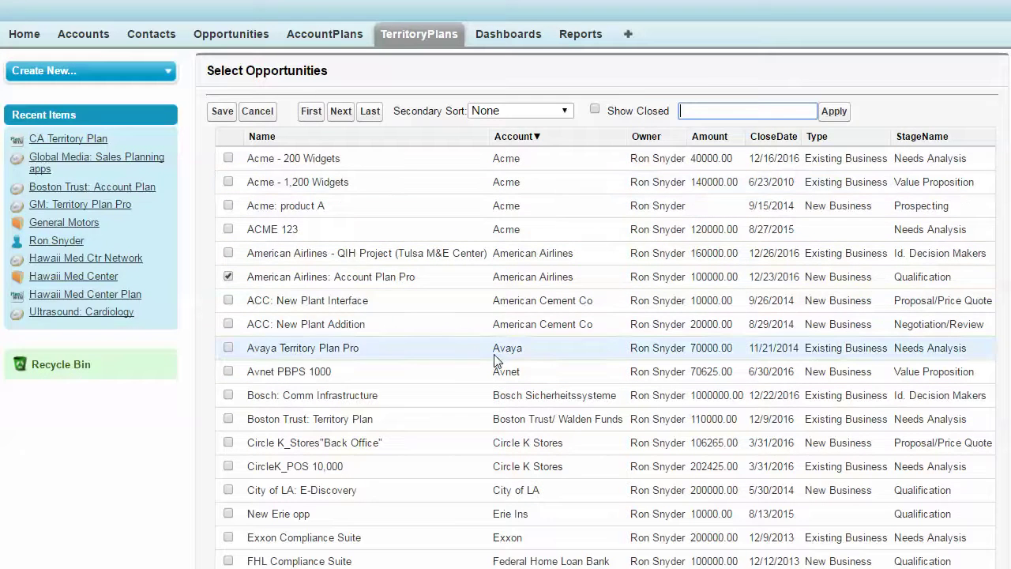
click(260, 136)
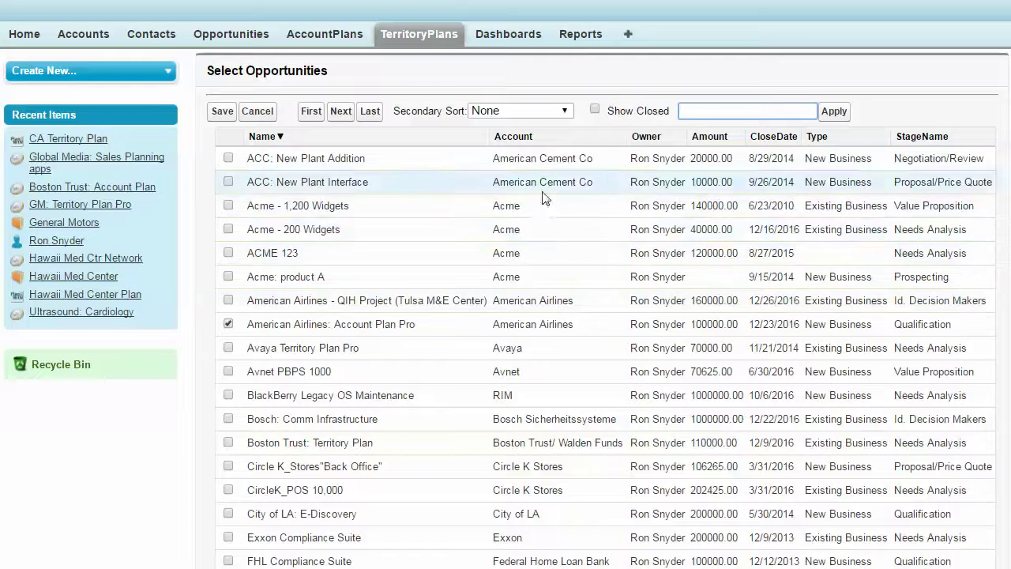
Step: Include closed opportunities, filter the list by "bosch", and add Bosch wireless technologies to the plan's target opportunities, saving the selection
click(595, 110)
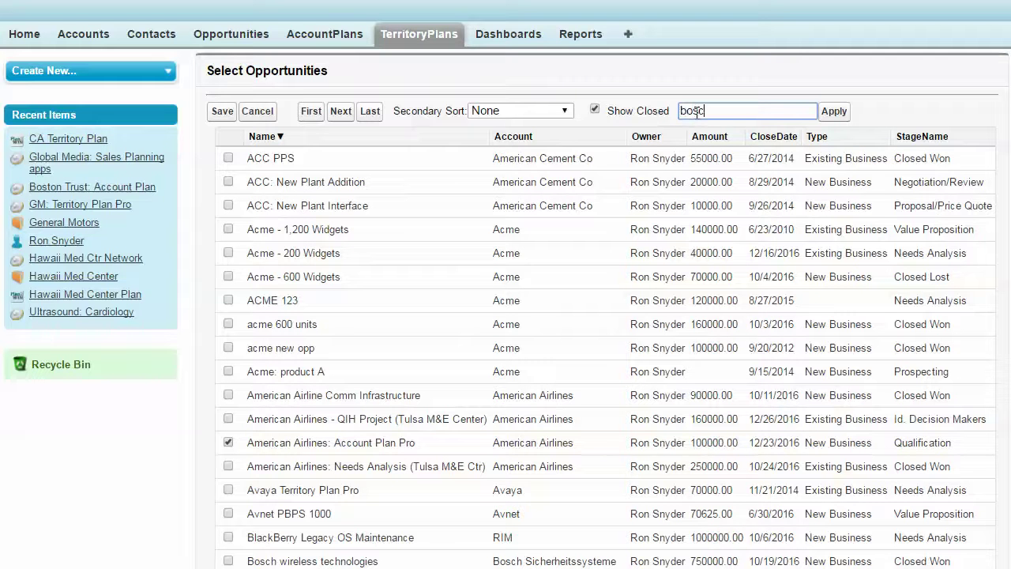
key(Return)
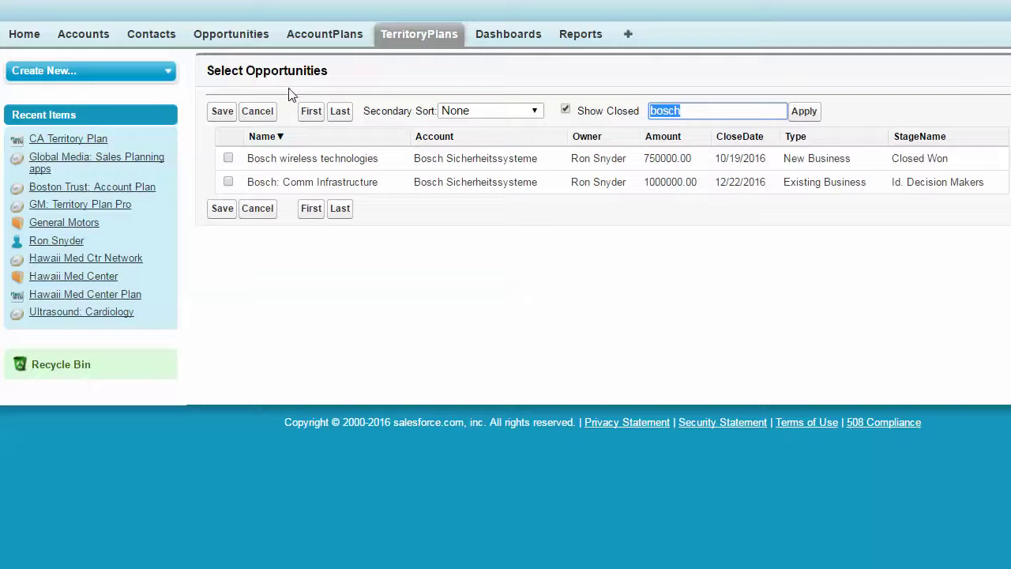
click(227, 158)
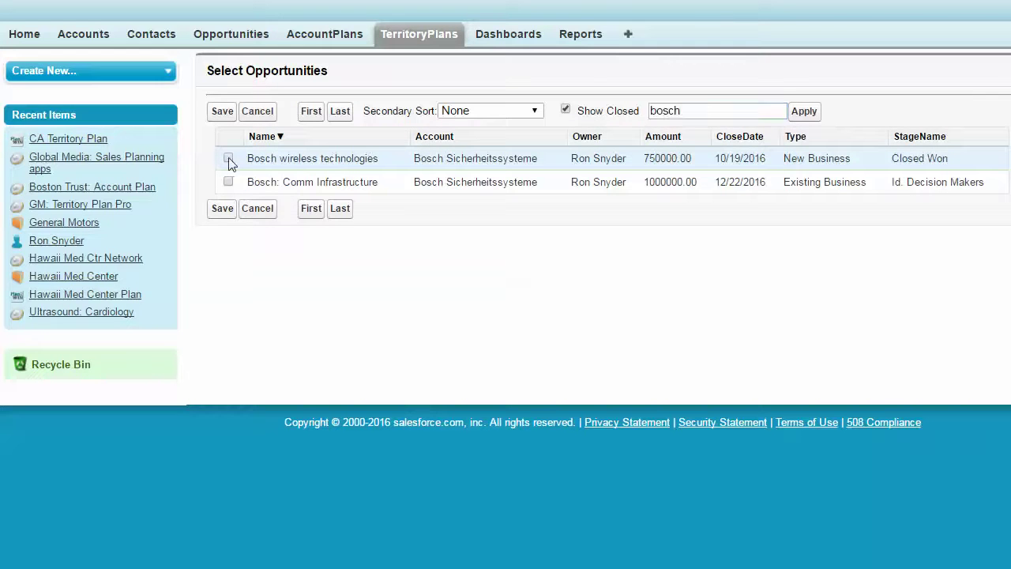
click(224, 209)
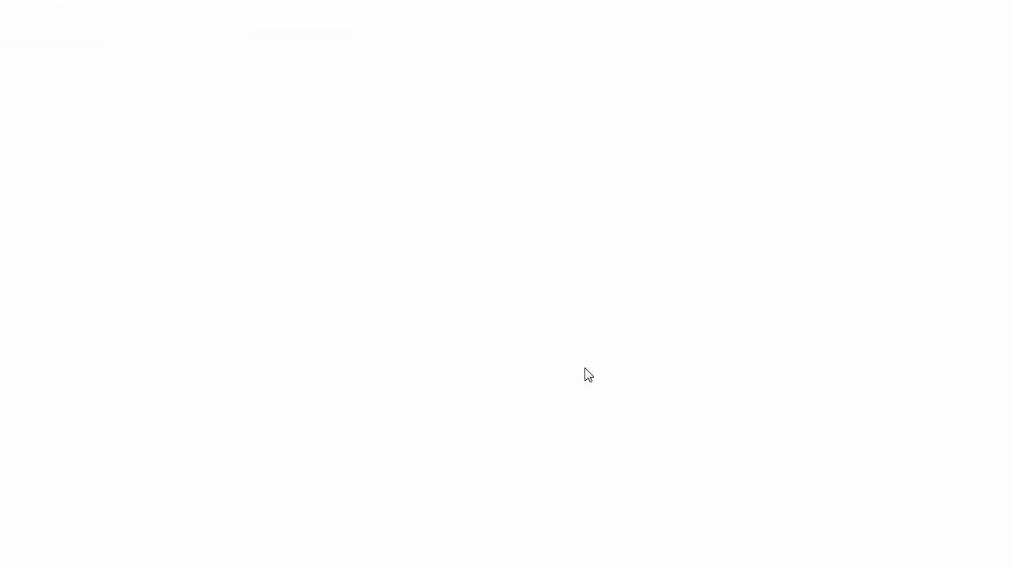
Step: Open the General Motors target account from the plan and examine its account strategy fields and priority choices
scroll(589, 372, down, 15)
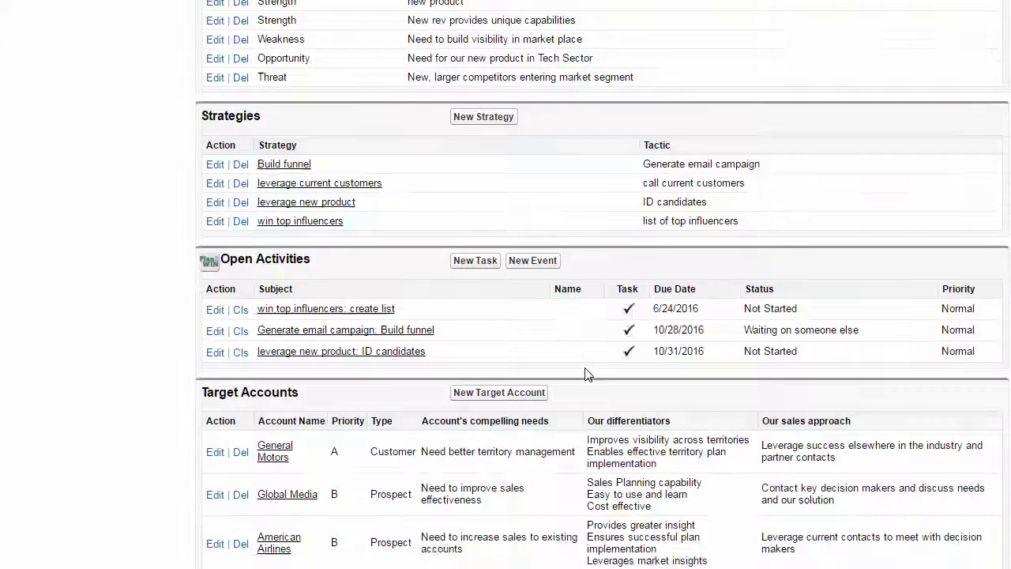
scroll(589, 373, down, 3)
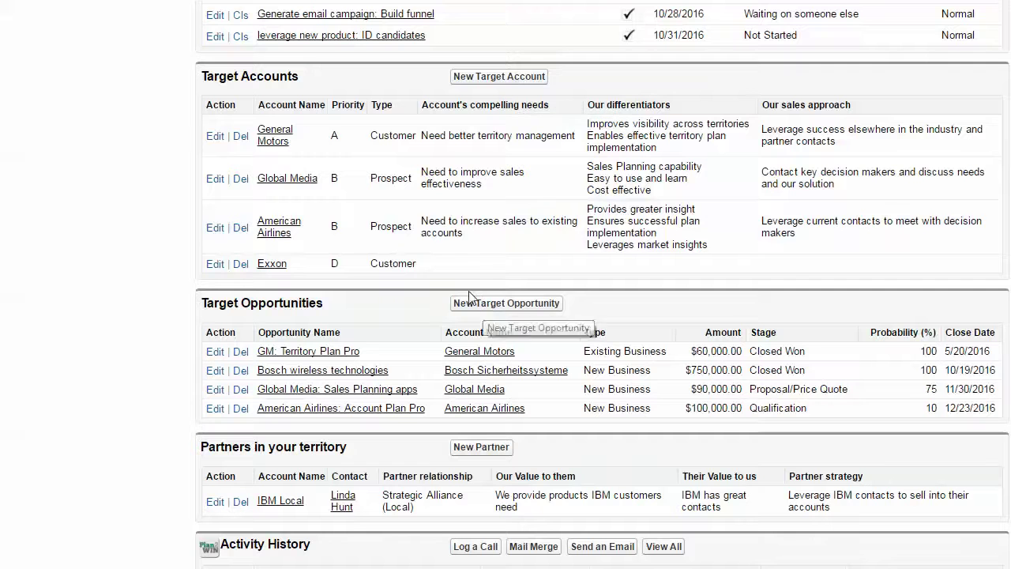
click(216, 136)
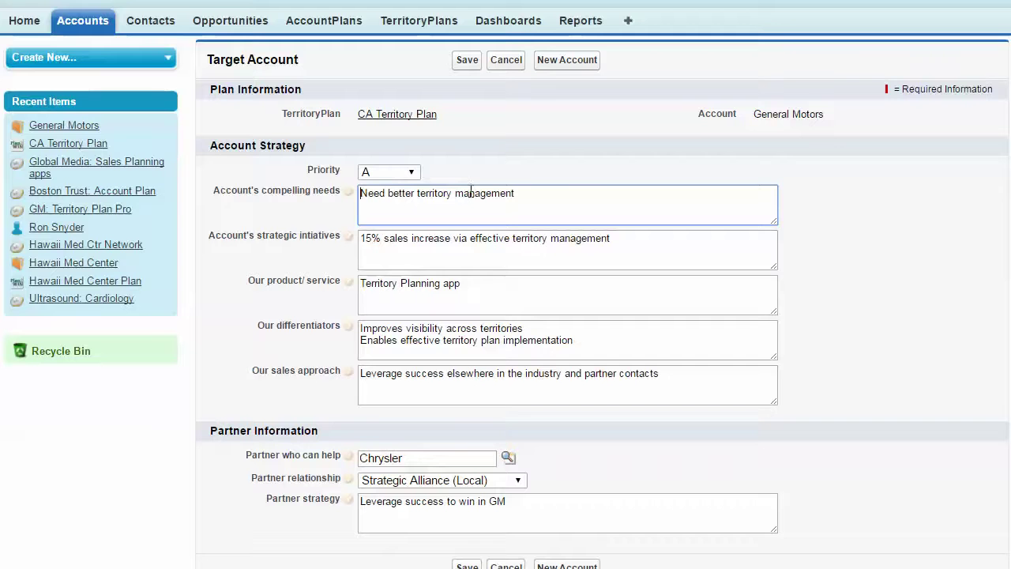
click(410, 173)
click(411, 174)
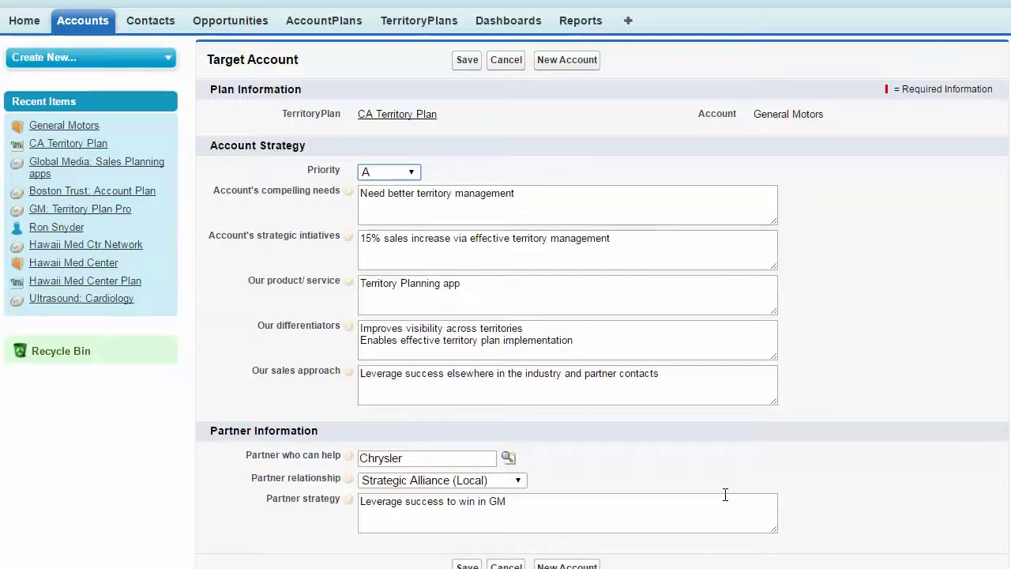
Step: Open the Global Media: Sales Planning apps target opportunity and examine its opportunity strategy, especially the differentiators
scroll(725, 495, down, 3)
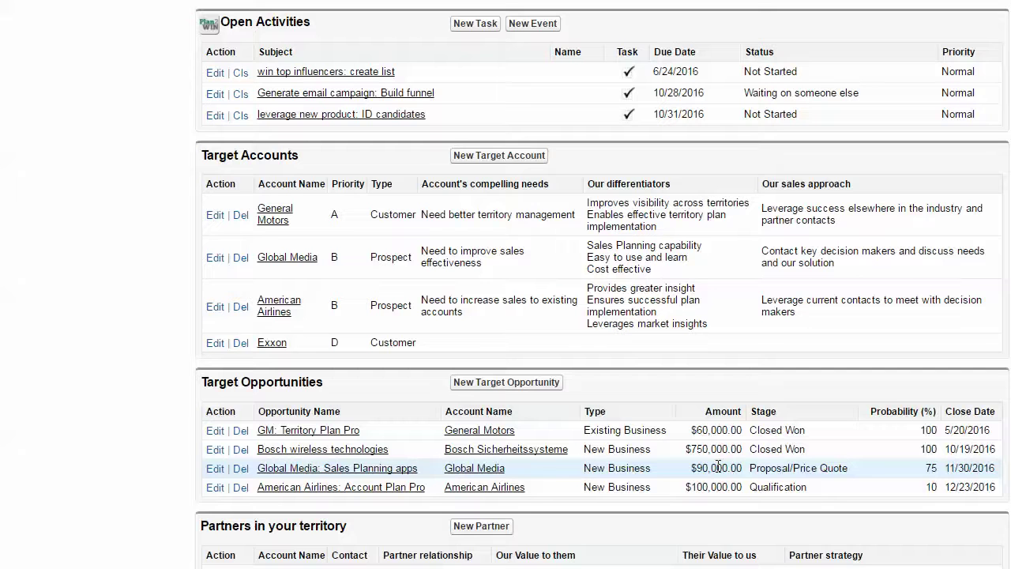
click(215, 469)
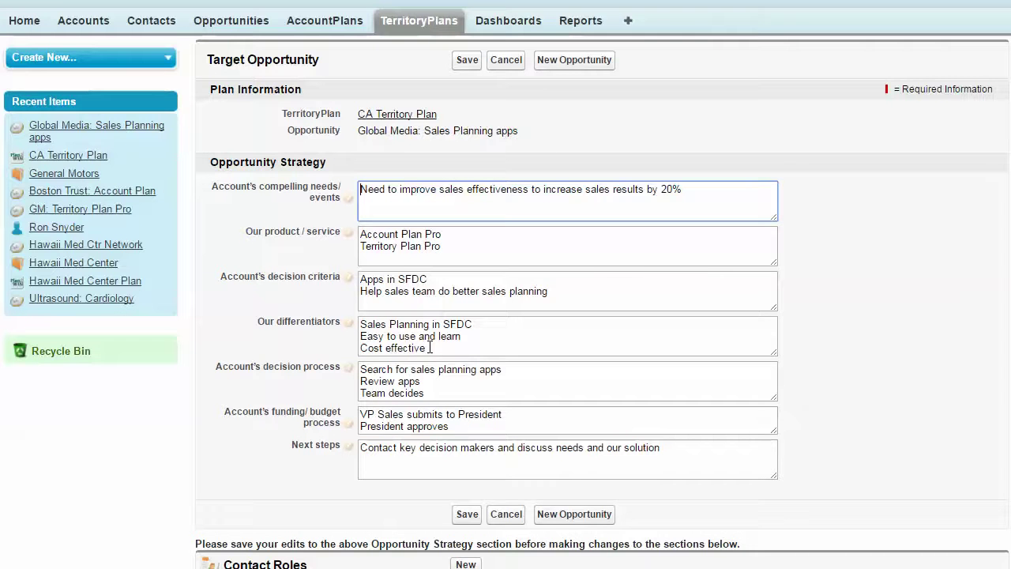
drag(430, 348, 358, 328)
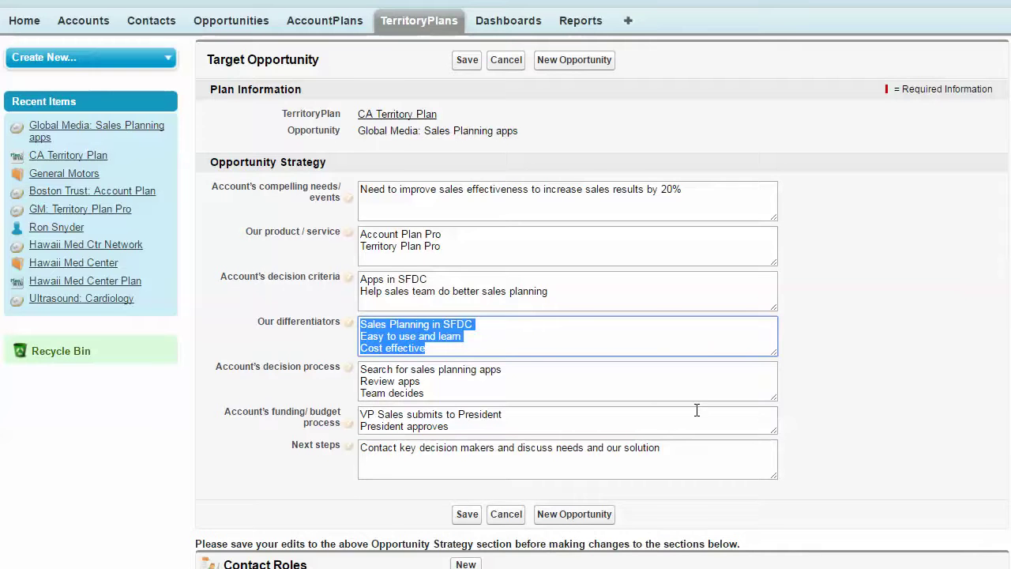
Step: Assign the Technical Buyer role to the fourth contact in the Global Media opportunity's contact roles and save
scroll(695, 404, down, 3)
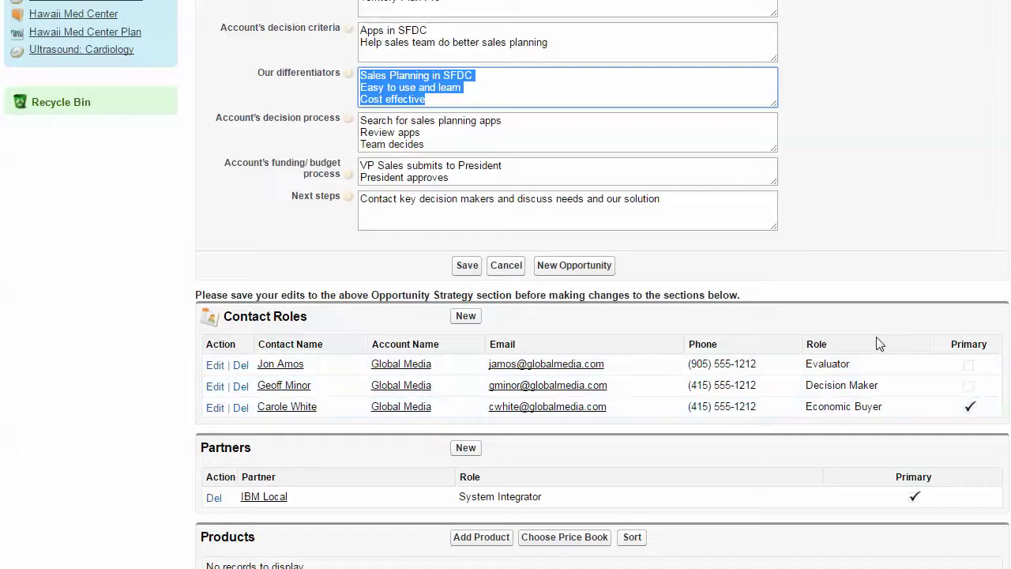
click(466, 316)
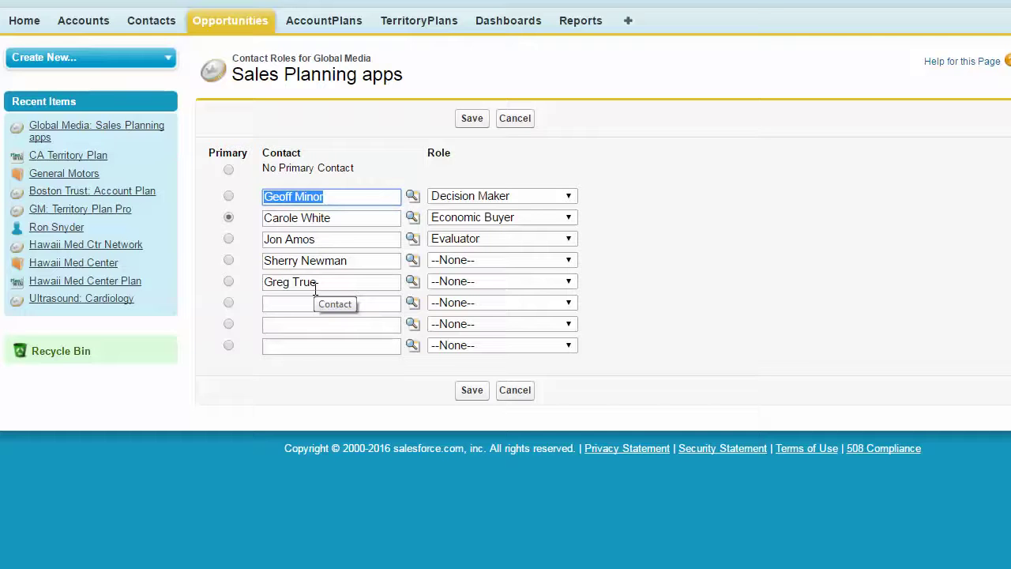
click(543, 258)
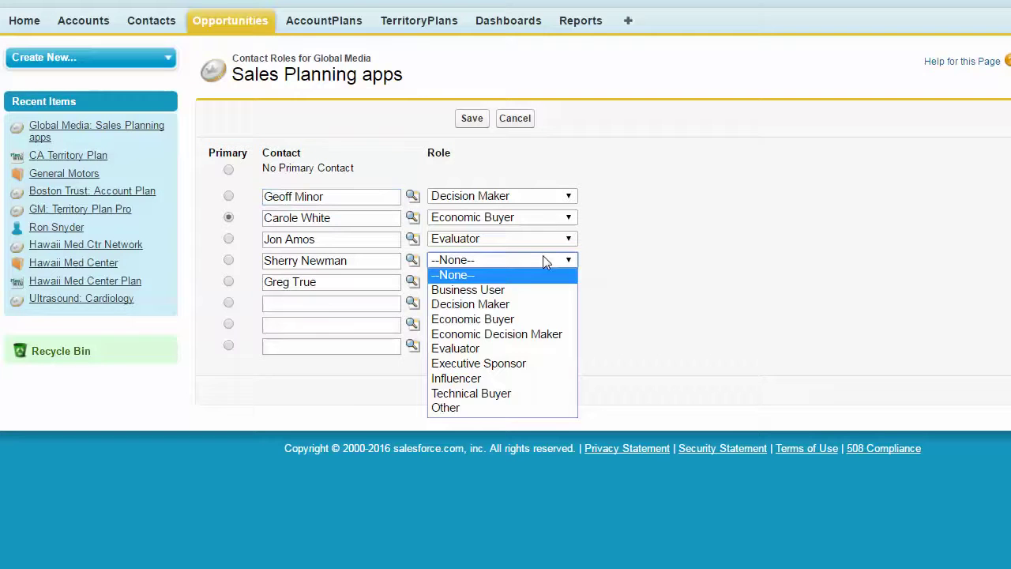
click(466, 349)
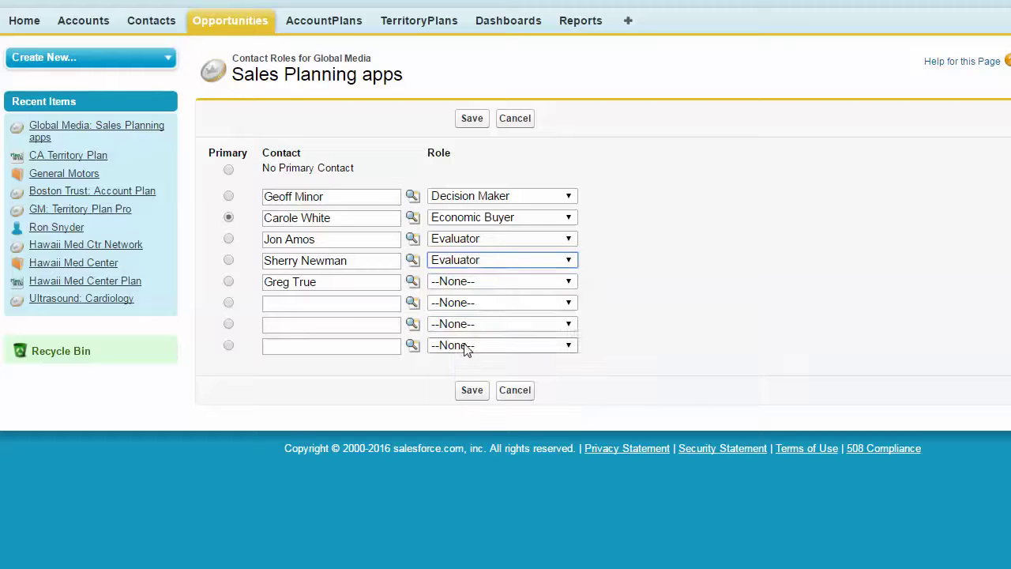
click(470, 261)
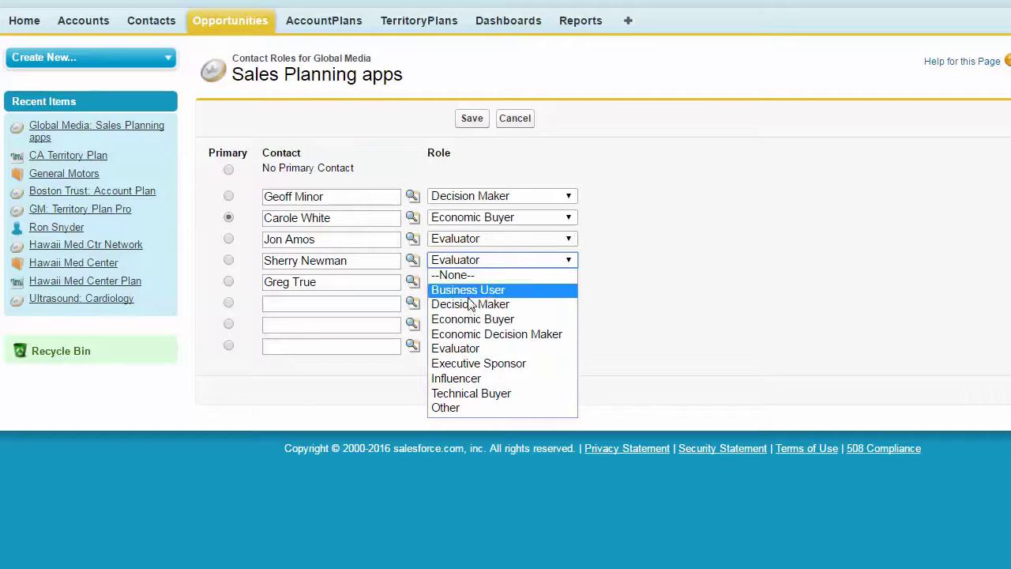
click(458, 394)
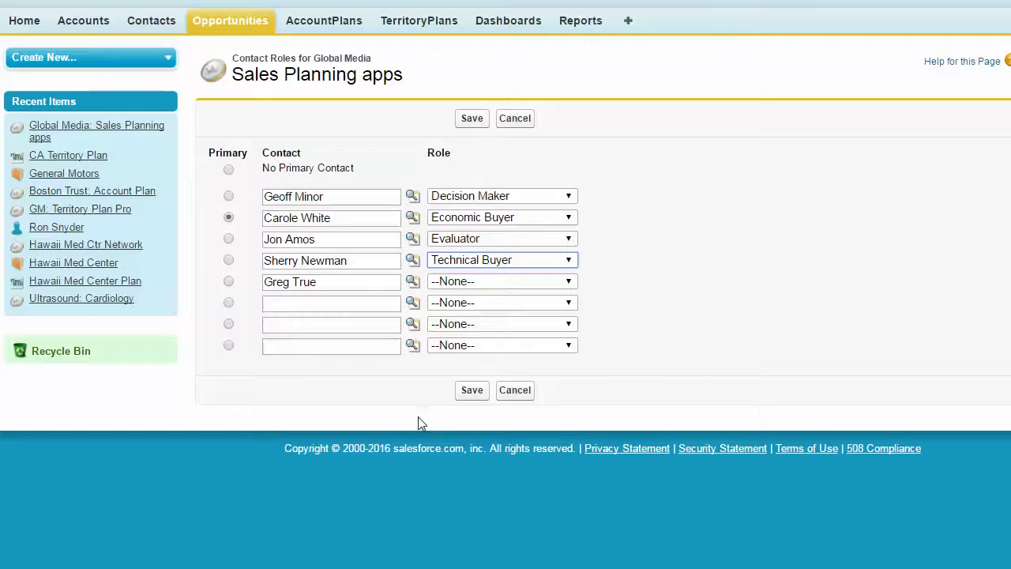
click(468, 395)
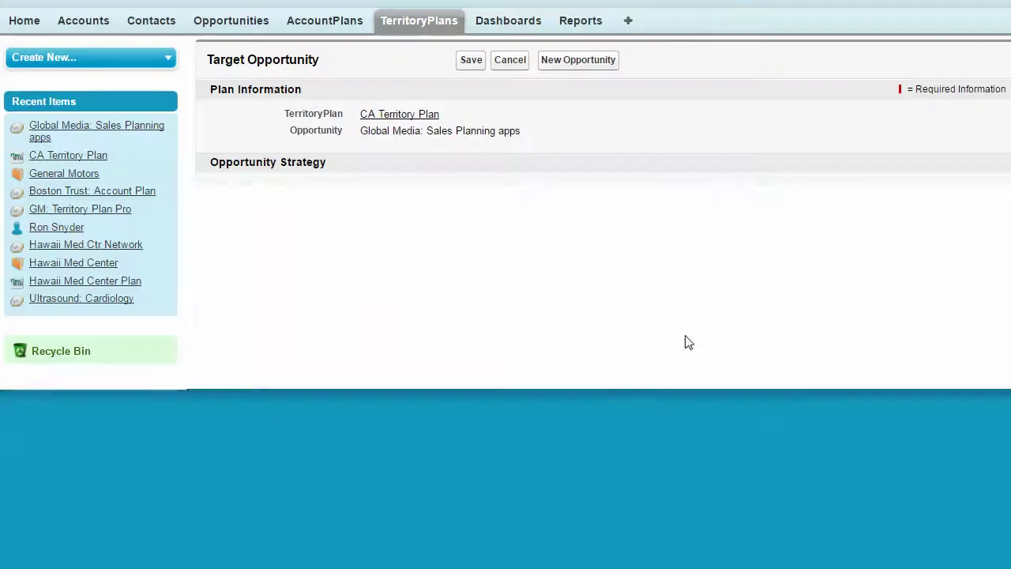
scroll(696, 363, down, 3)
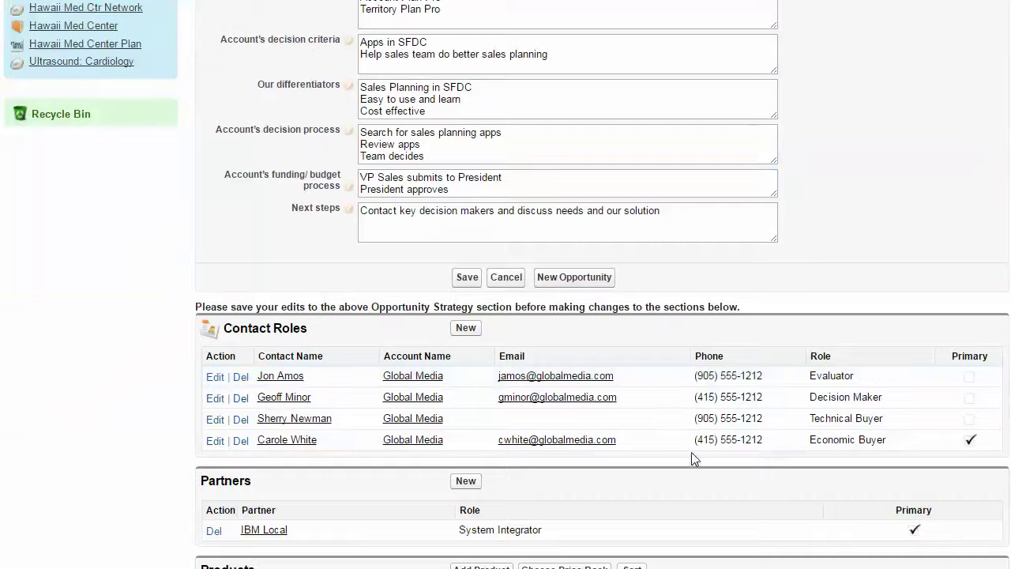
scroll(647, 458, down, 1)
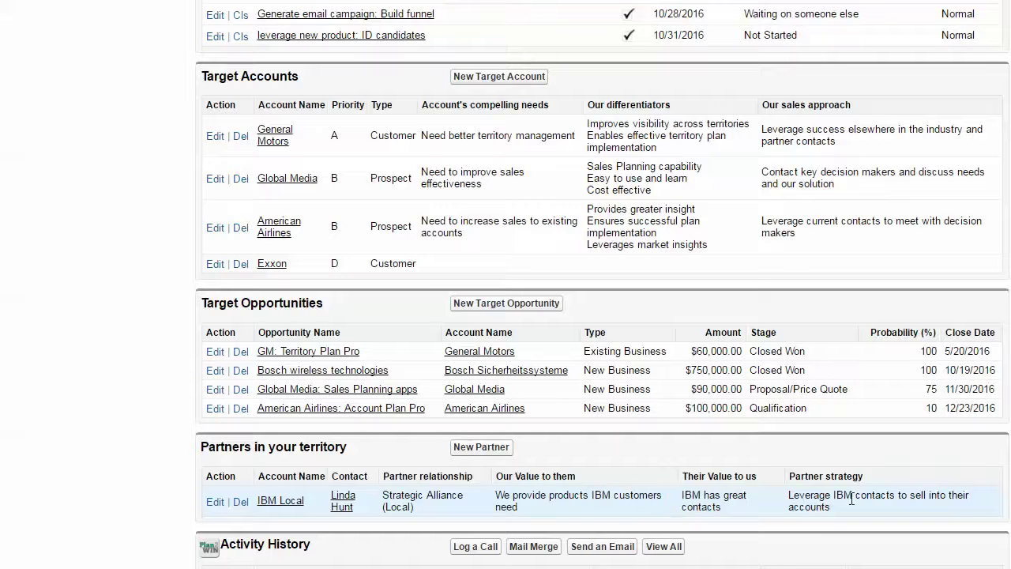
Step: Create a target opportunity from the Boston Trust: Account Plan opportunity, look up CA Territory Plan as its territory plan, and save it
scroll(852, 499, down, 3)
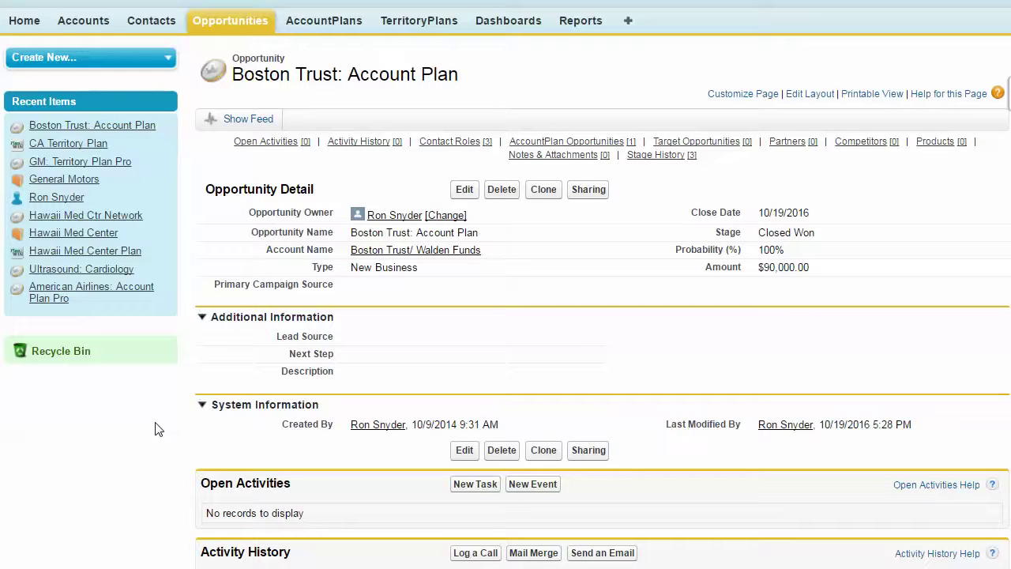
scroll(155, 429, down, 2)
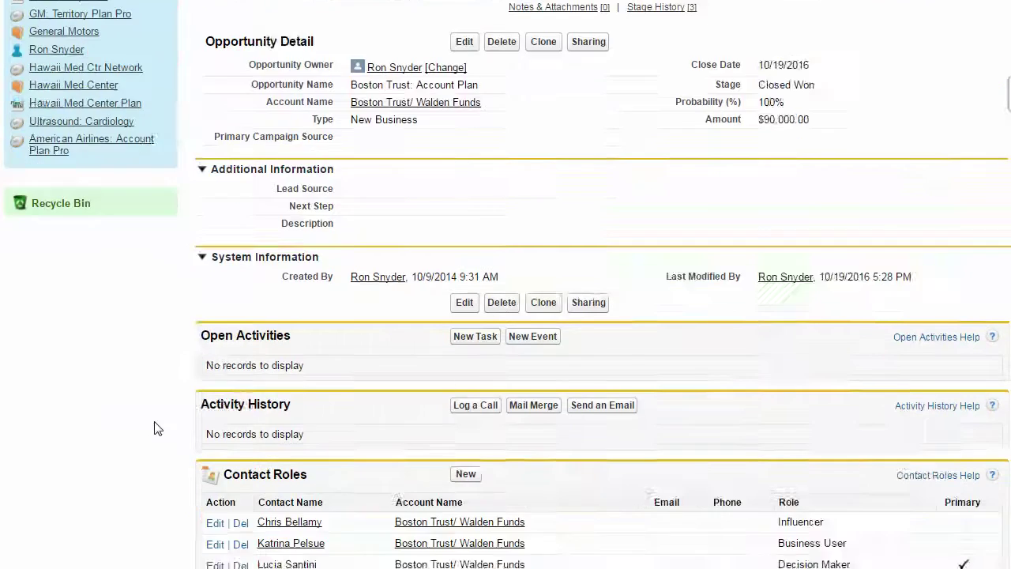
scroll(155, 429, down, 4)
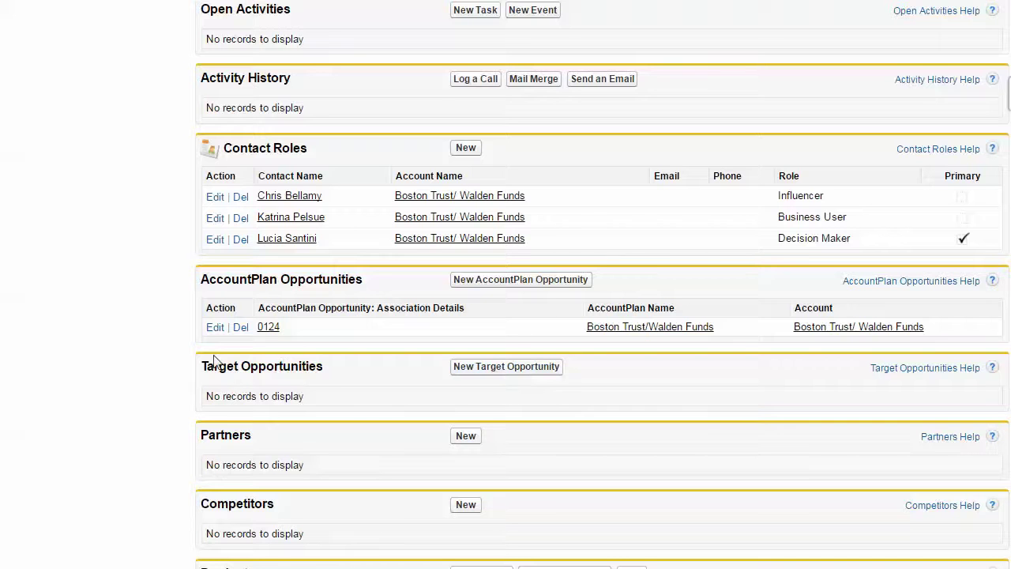
click(485, 368)
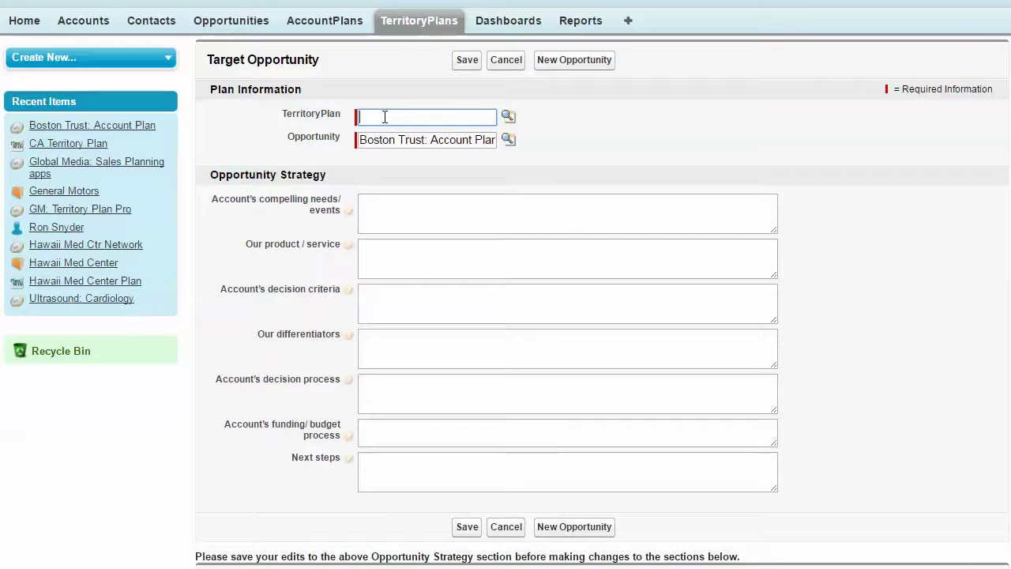
text(ca)
click(508, 117)
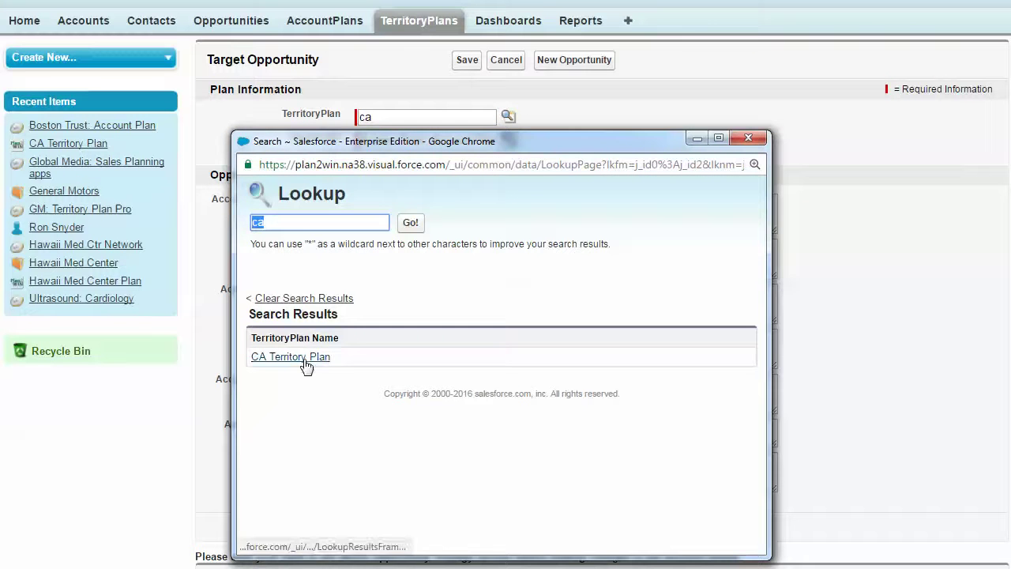
click(307, 362)
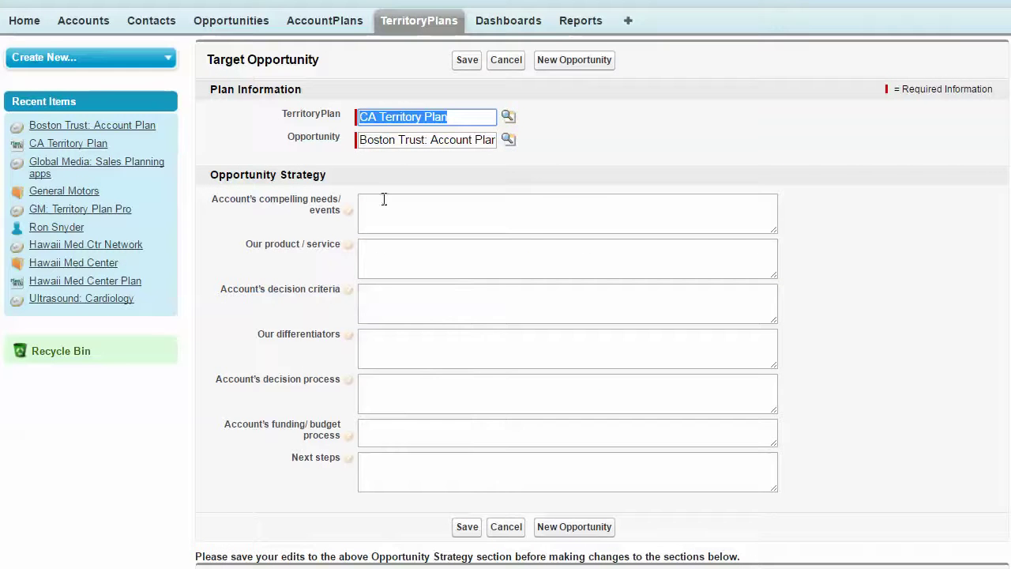
click(468, 61)
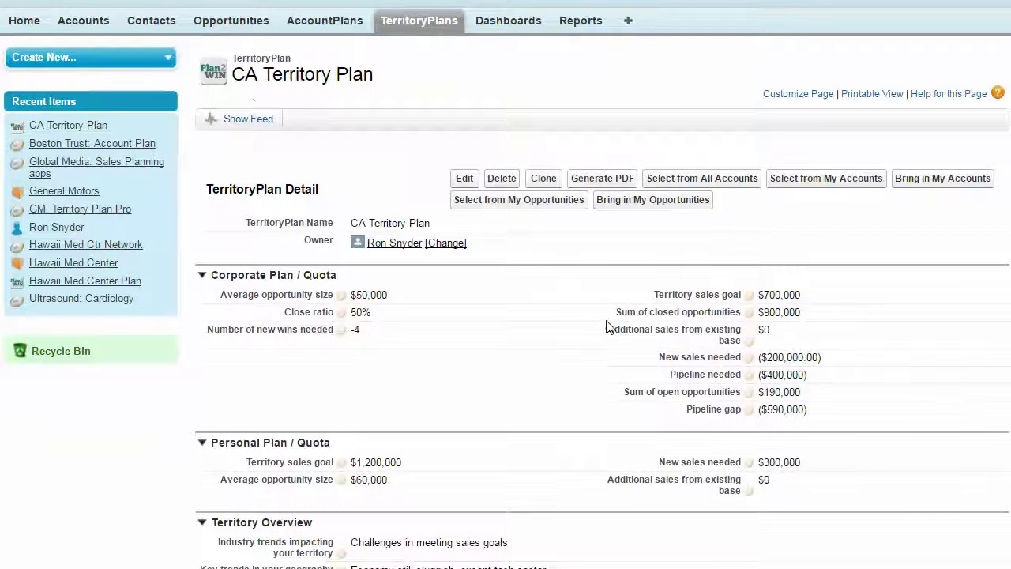